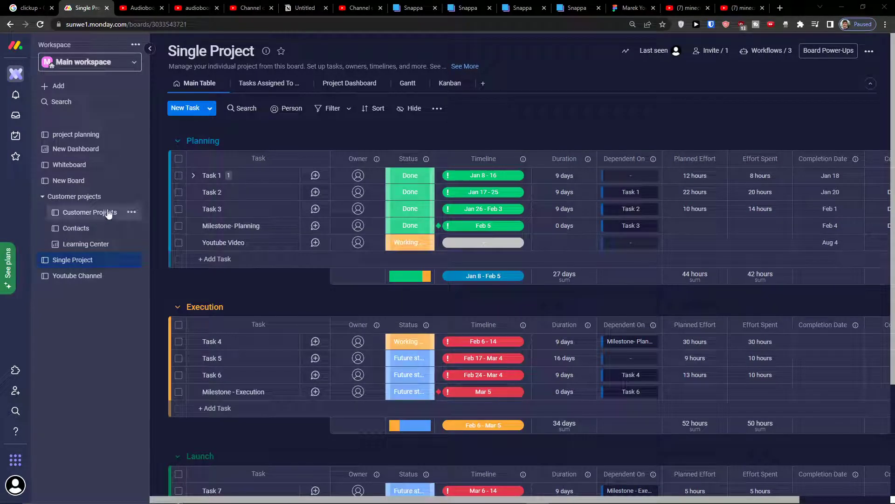
Add a Workload view from the Views Center after searching 'work'.
scroll(452, 253, down, 3)
scroll(452, 253, up, 3)
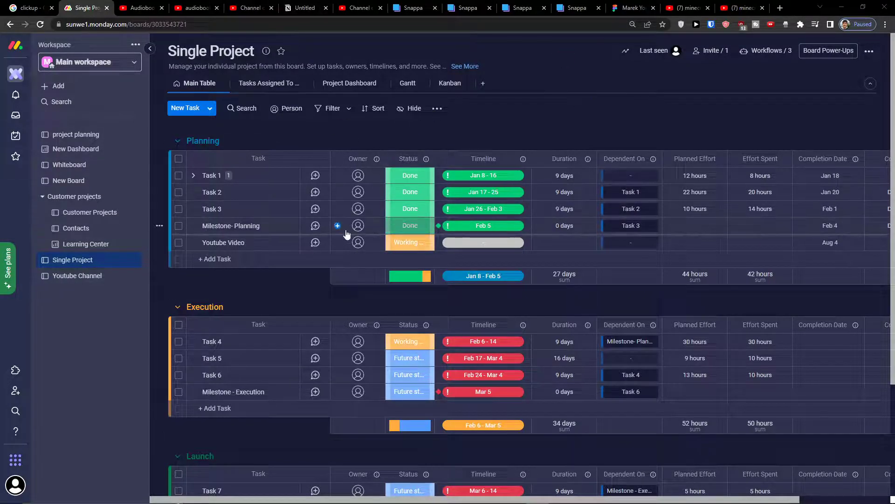
click(484, 84)
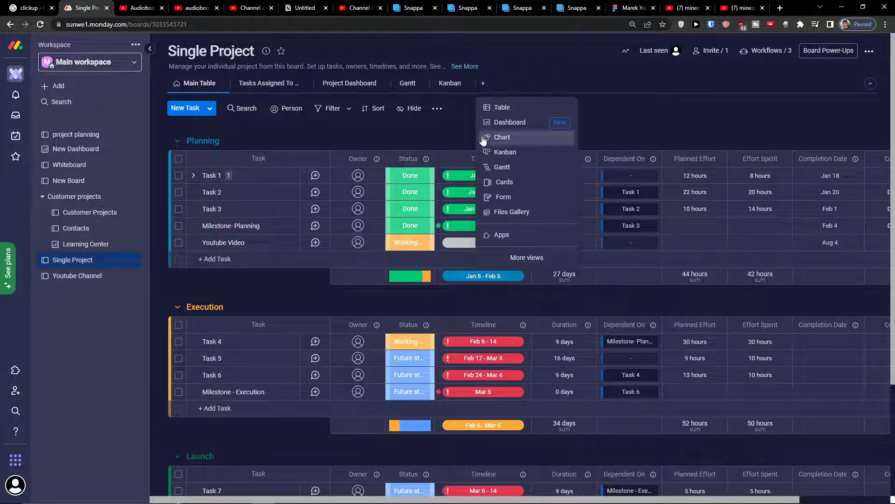
click(515, 261)
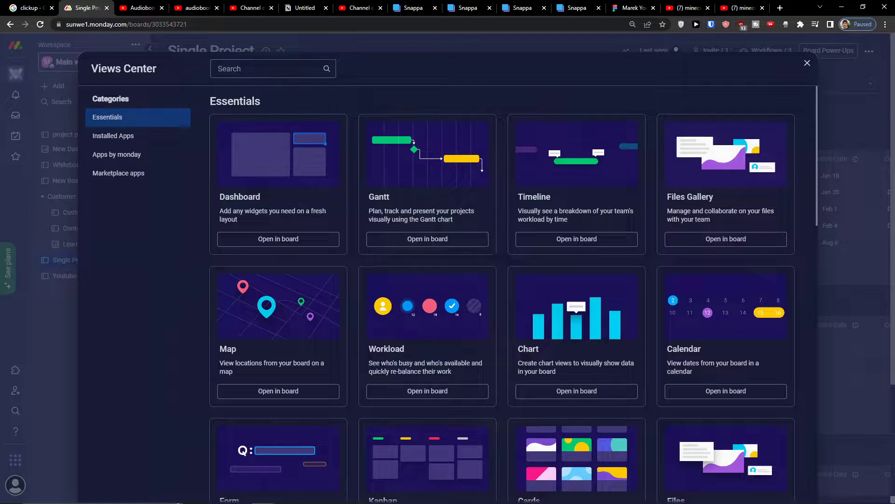
text(work)
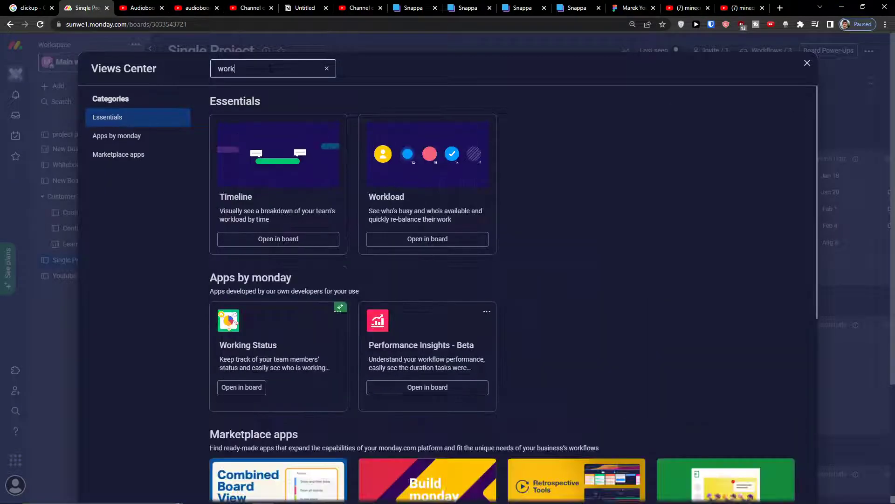
click(407, 246)
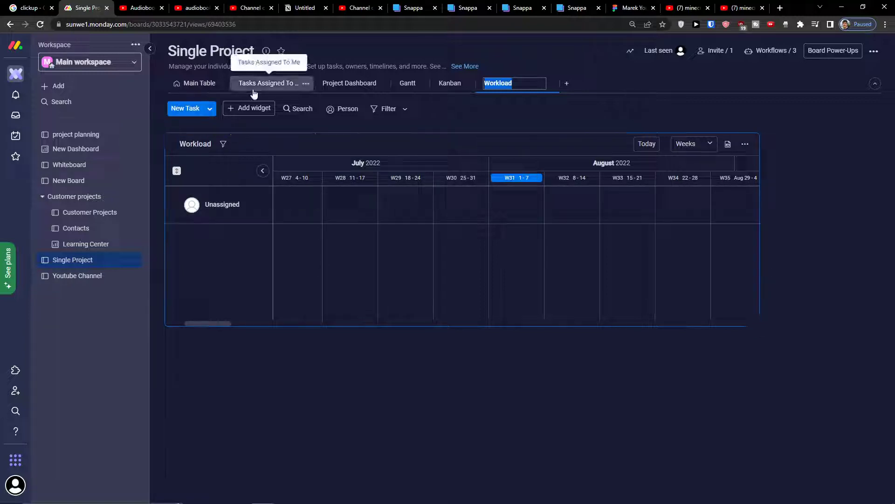
Keep the view named Workload and assign the team member as owner of Tasks 1 and 2.
click(257, 93)
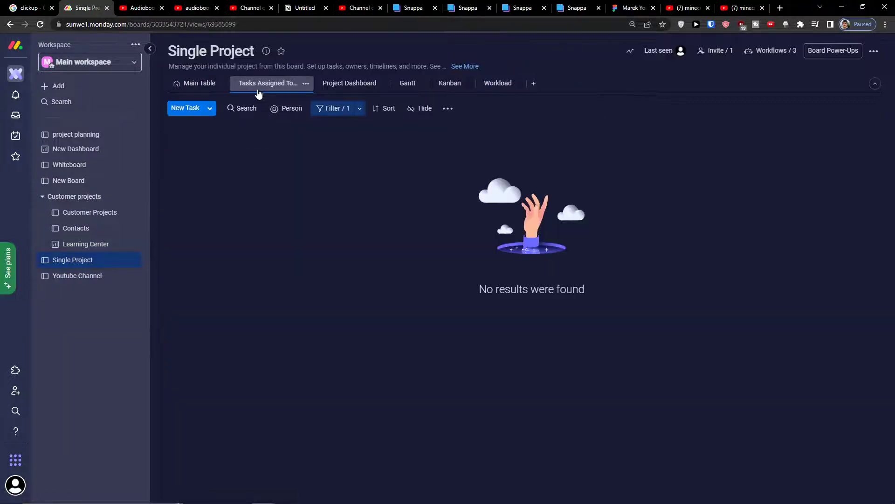
click(201, 88)
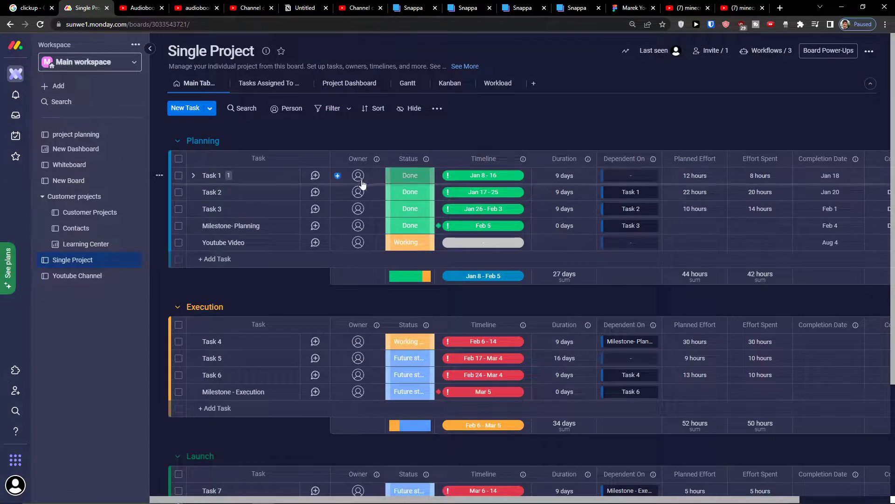
click(337, 177)
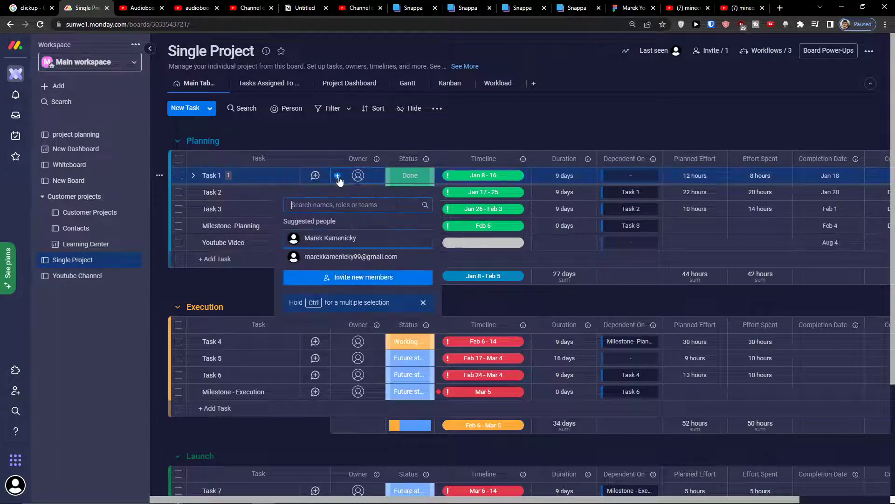
click(329, 238)
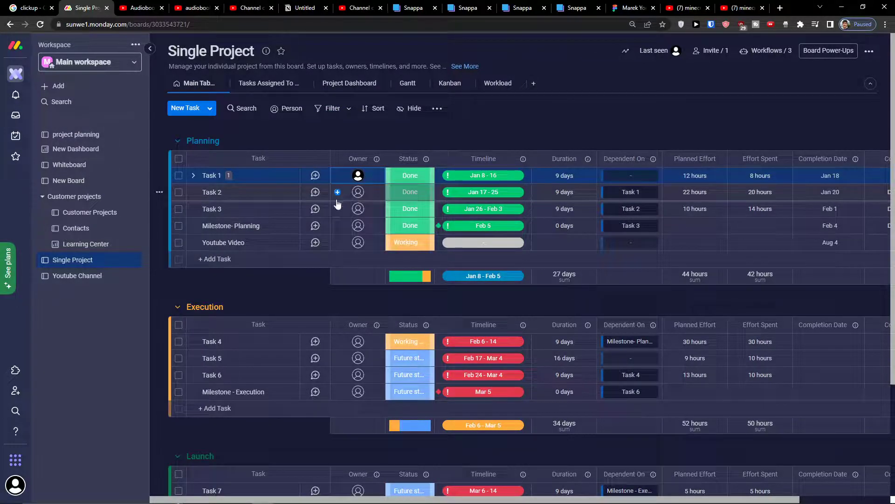
click(338, 199)
click(331, 254)
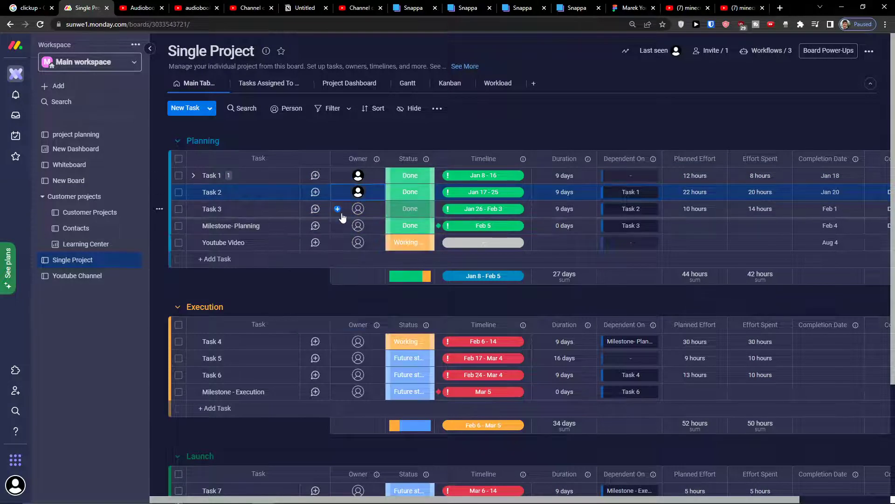
Assign owners to Task 3, Milestone-Planning and Youtube Video.
click(358, 208)
click(341, 290)
click(358, 225)
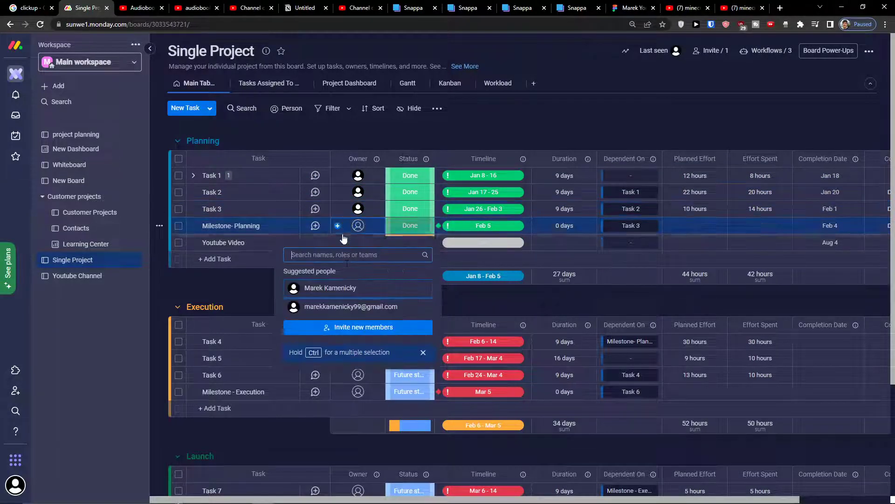
click(340, 308)
click(358, 242)
click(354, 324)
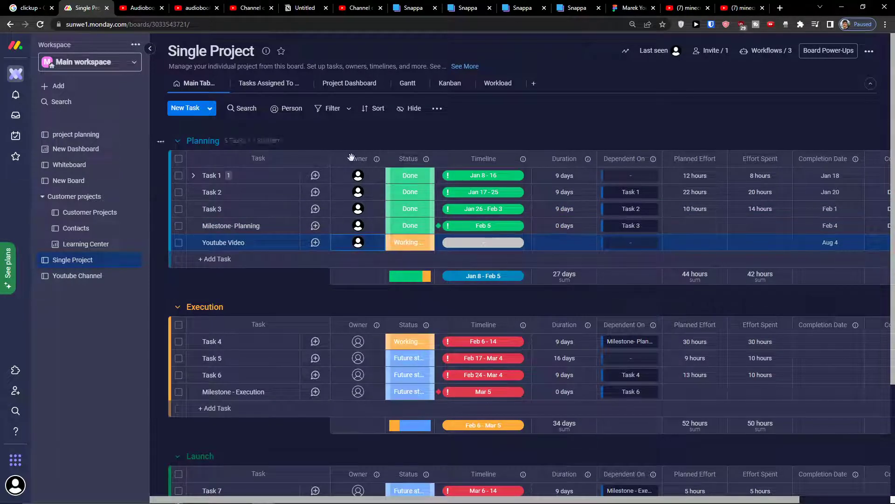
Check the assigned tasks in the Workload view, then return to the Main Table.
mouse_move(356, 216)
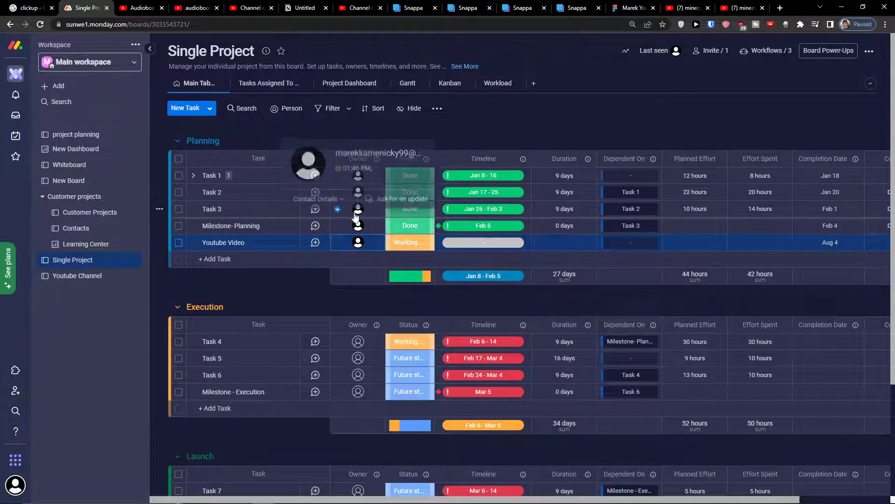
click(498, 84)
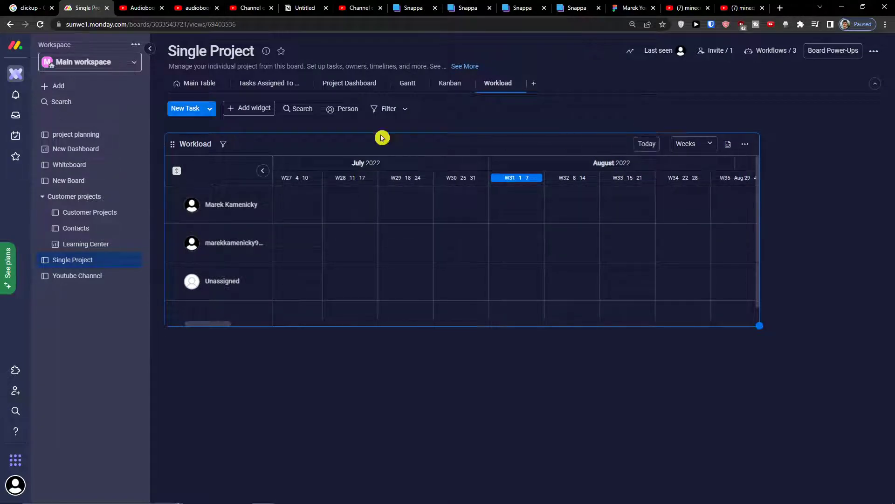
click(201, 84)
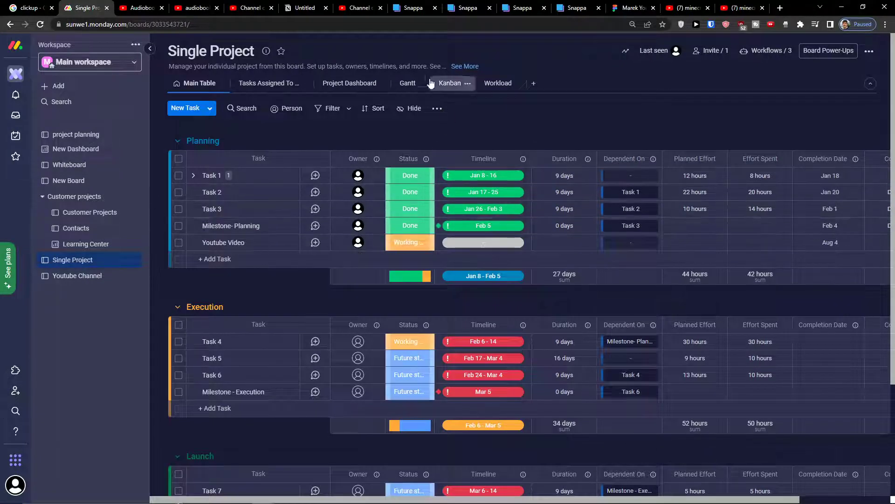
Set Task 1's timeline to August 4–17, 2022.
click(482, 177)
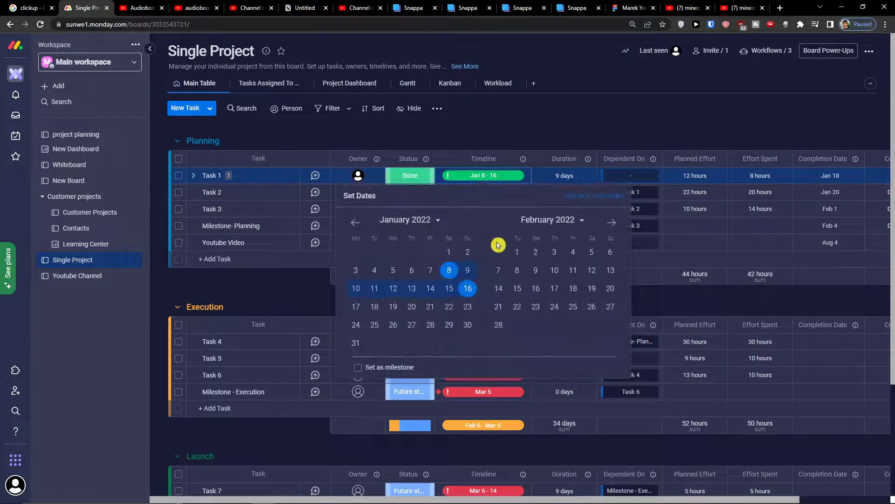
click(612, 222)
click(612, 222)
click(612, 223)
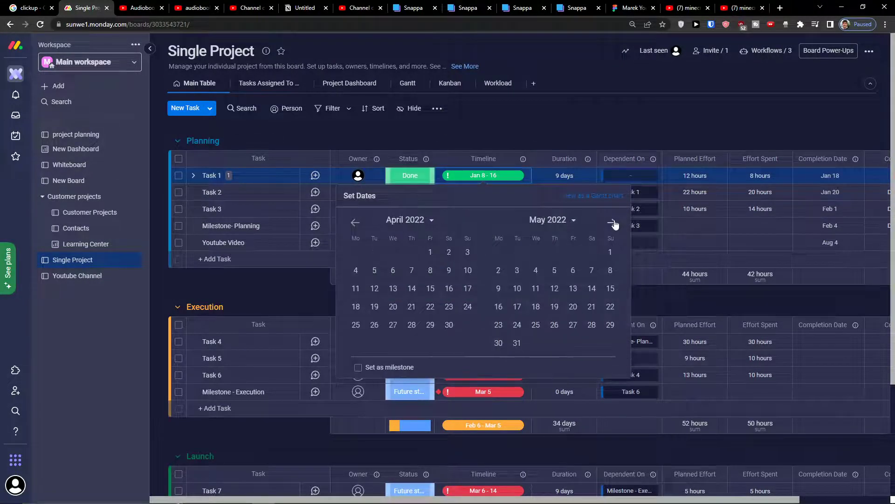
click(612, 222)
click(612, 223)
click(612, 222)
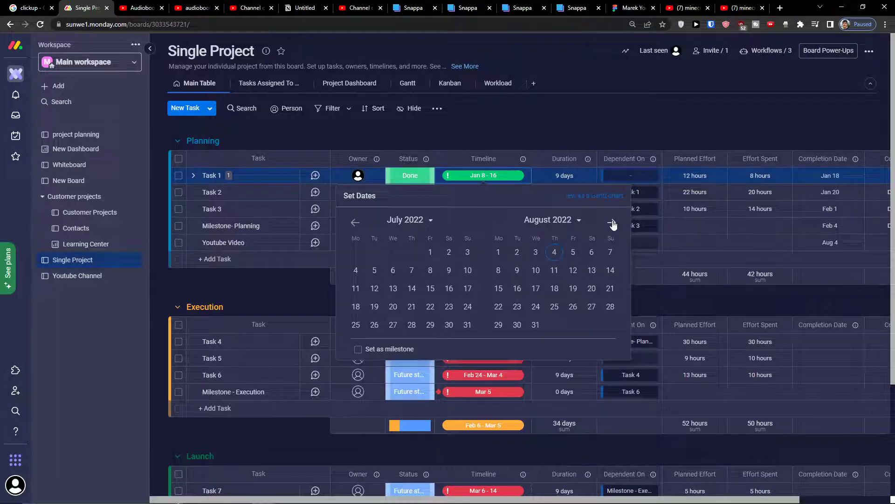
click(554, 252)
click(574, 270)
click(536, 288)
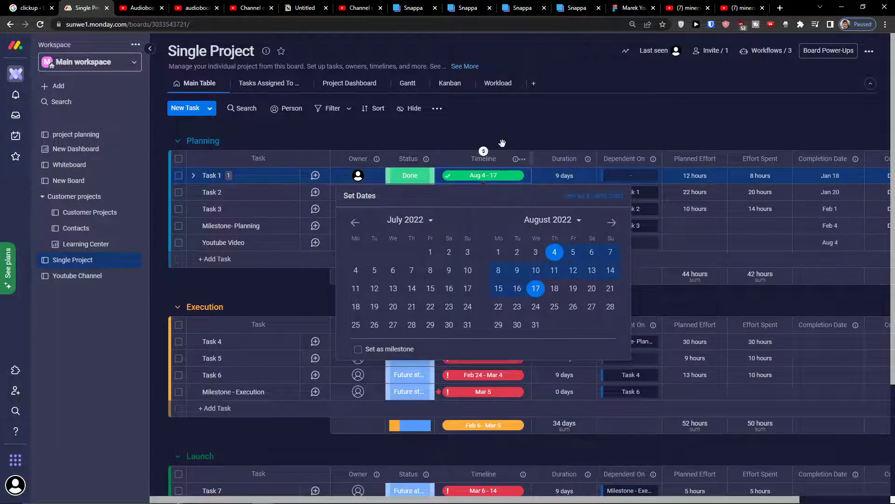
click(482, 150)
Set Task 2's timeline to its new August 2022 dates and view the Workload.
click(497, 192)
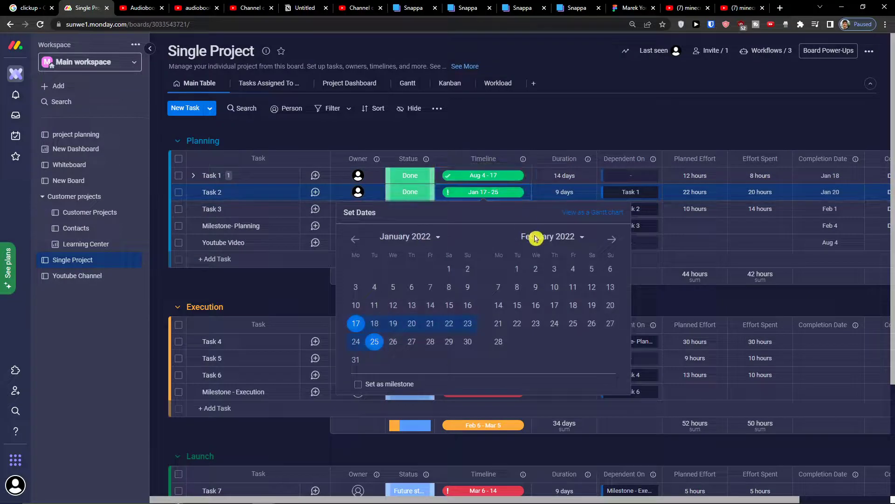
click(582, 238)
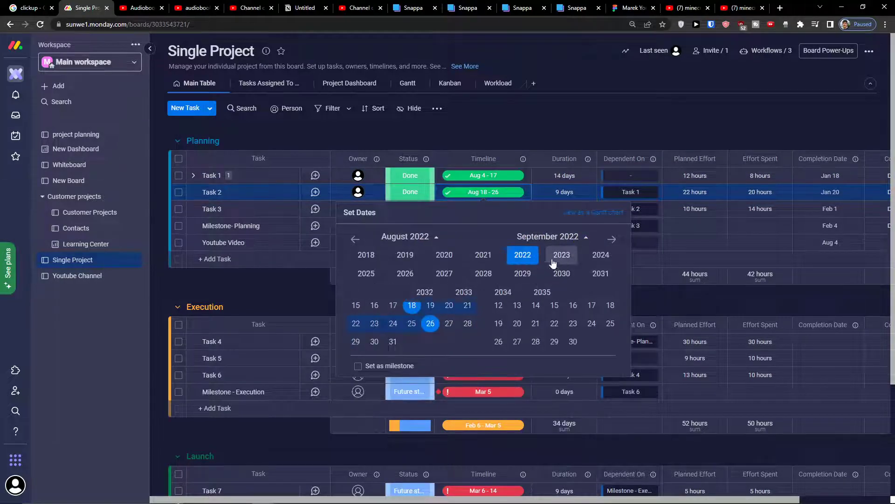
click(611, 239)
click(356, 238)
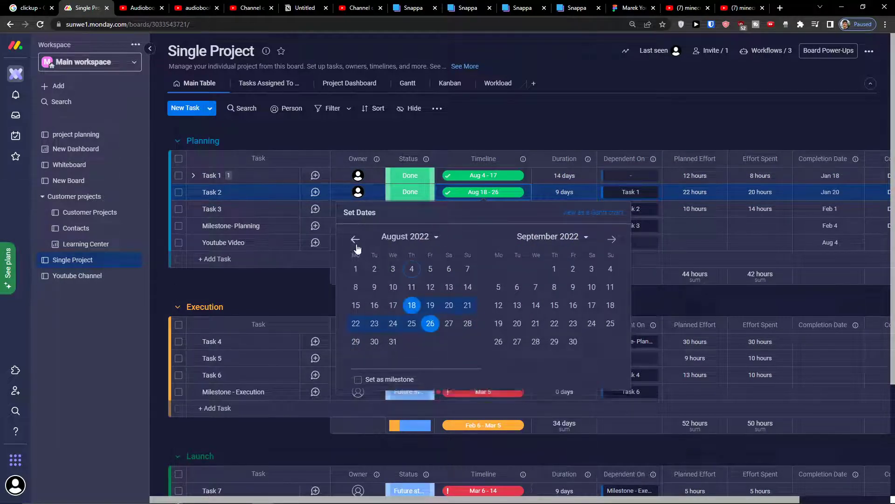
click(411, 286)
click(430, 305)
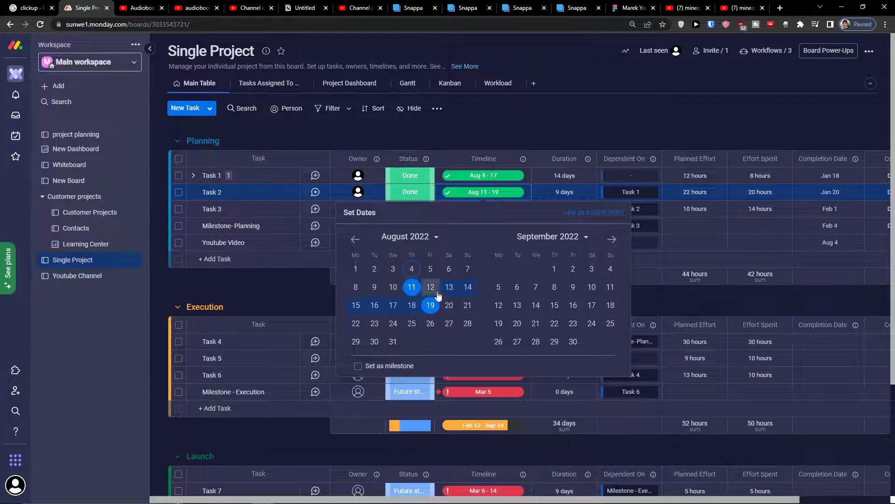
click(482, 140)
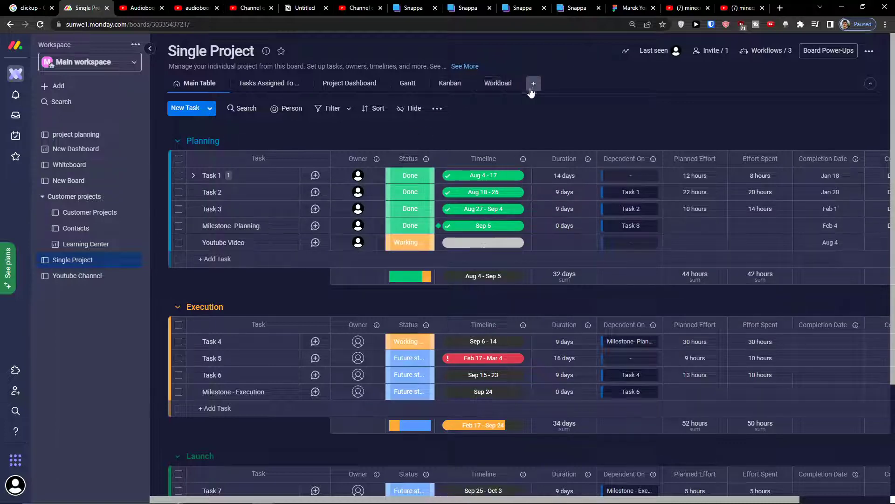
click(487, 86)
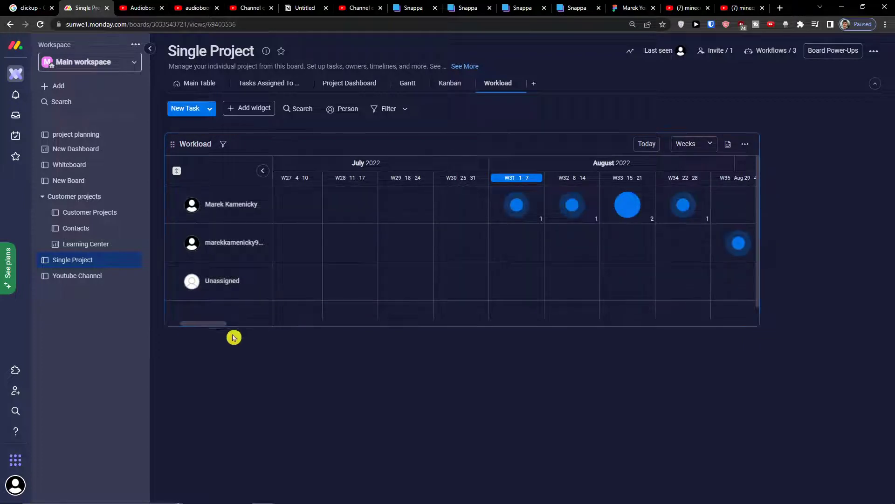
Scroll the workload chart to August–September 2022 and open its settings.
mouse_move(216, 329)
mouse_down()
mouse_move(230, 326)
mouse_move(221, 326)
mouse_up()
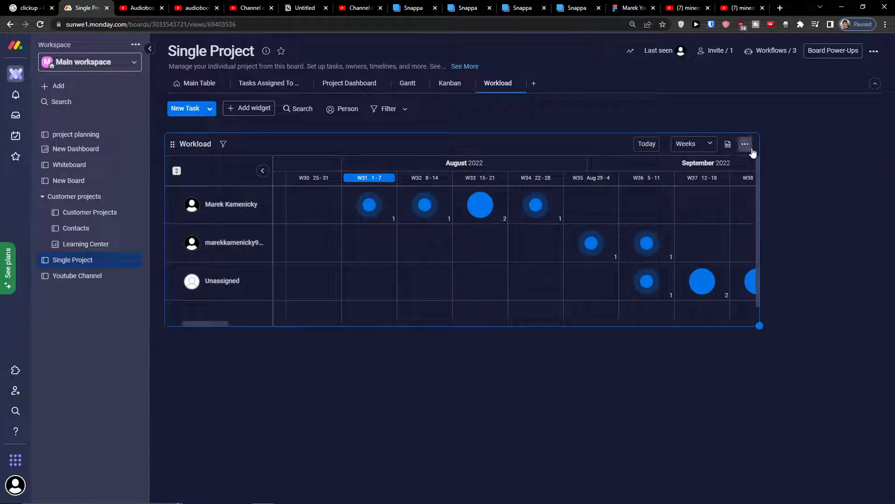
click(745, 144)
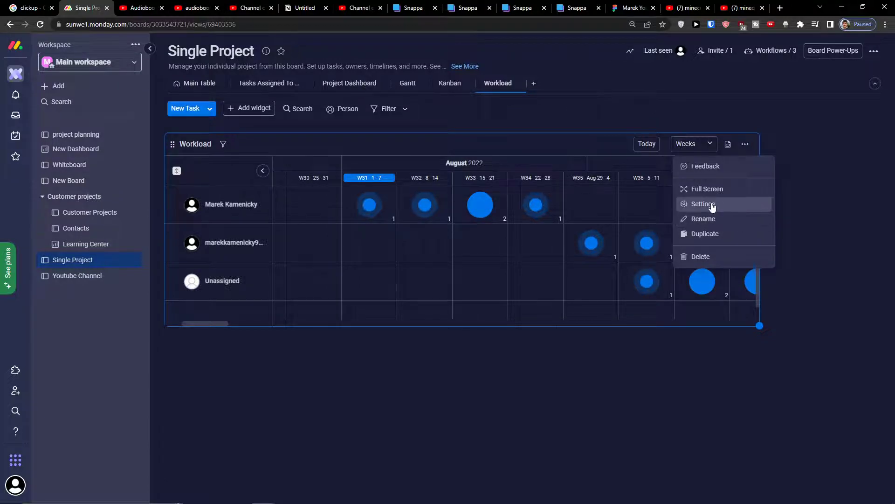
click(712, 204)
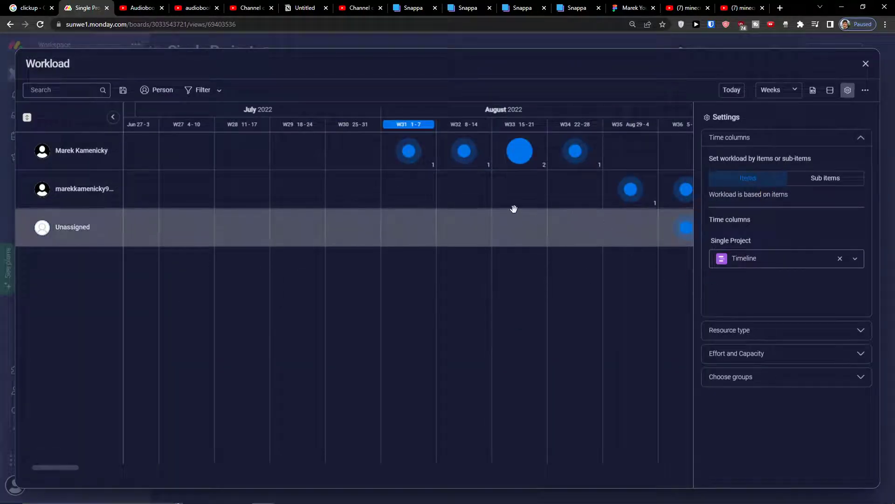
Toggle the workload basis between items and sub-items.
click(716, 114)
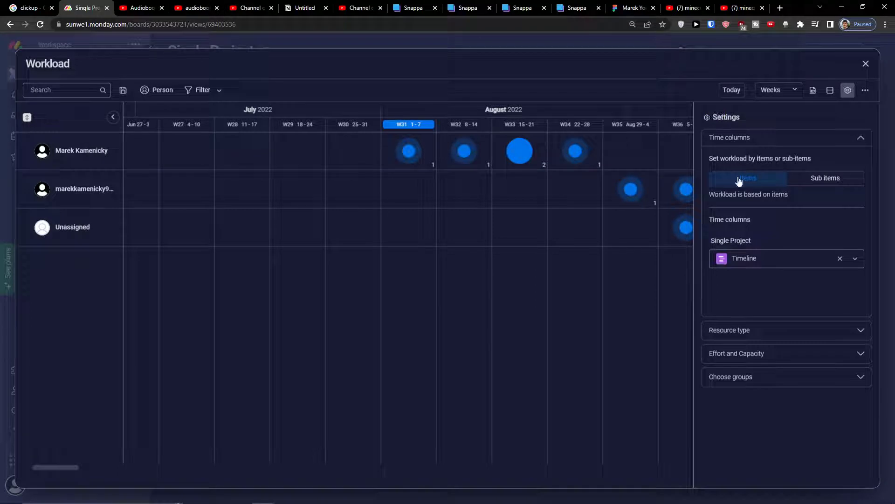
click(799, 178)
click(727, 182)
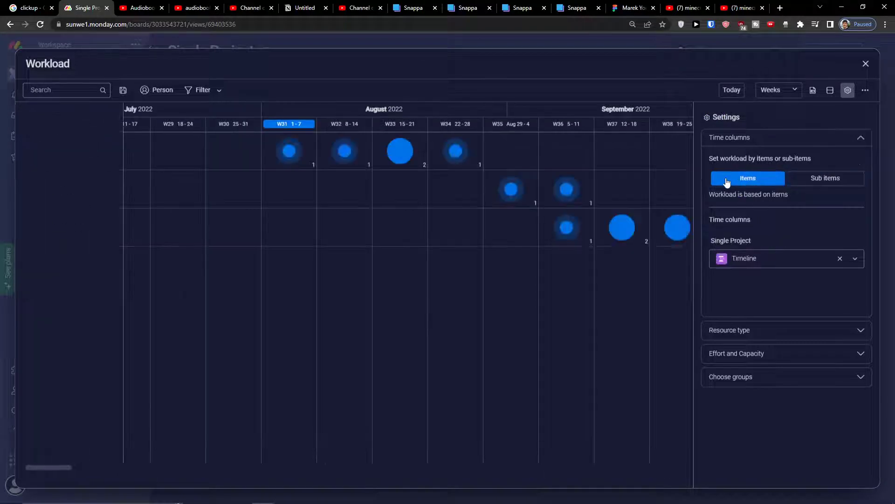
click(810, 178)
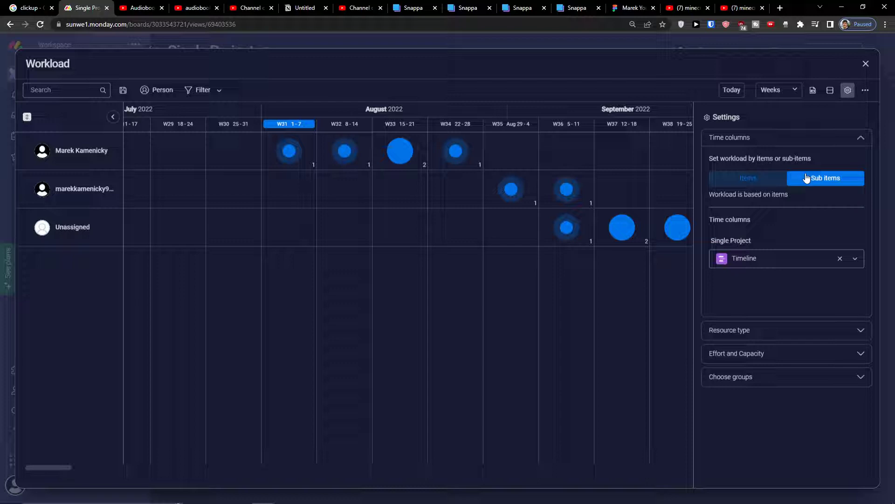
Try Completion Date as the Single Project time column, then keep Timeline.
click(756, 260)
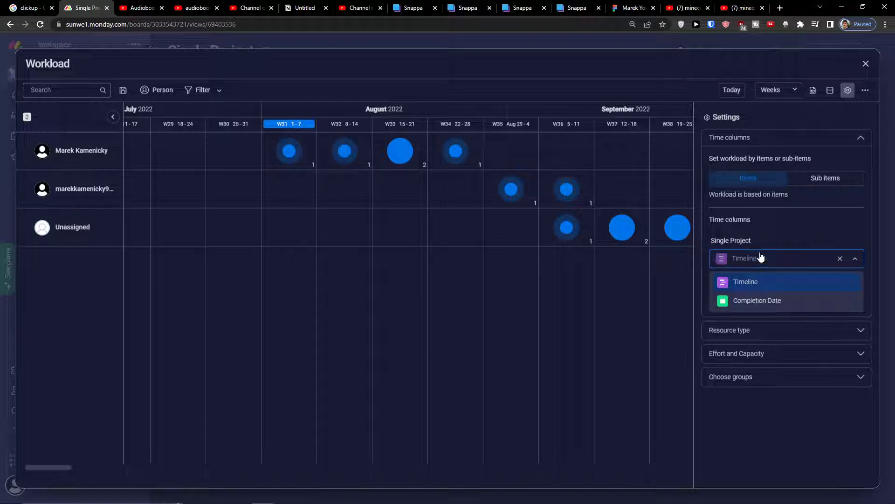
click(754, 248)
click(744, 259)
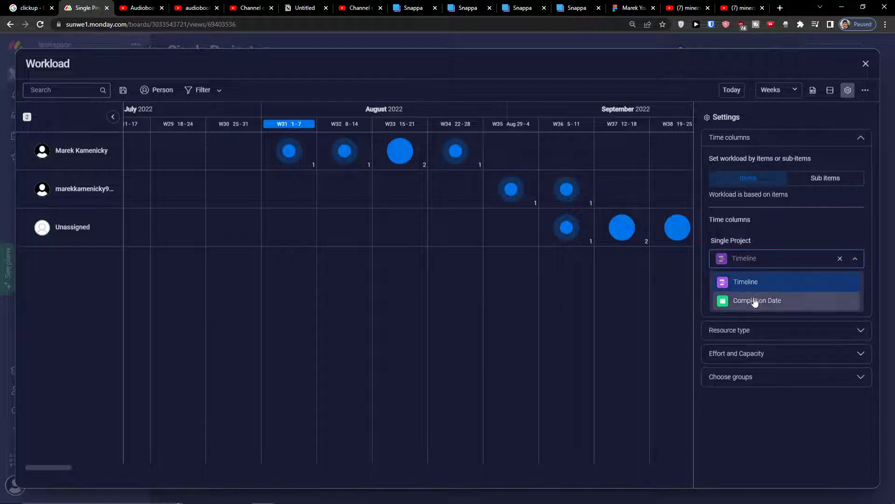
click(751, 299)
click(748, 259)
click(757, 282)
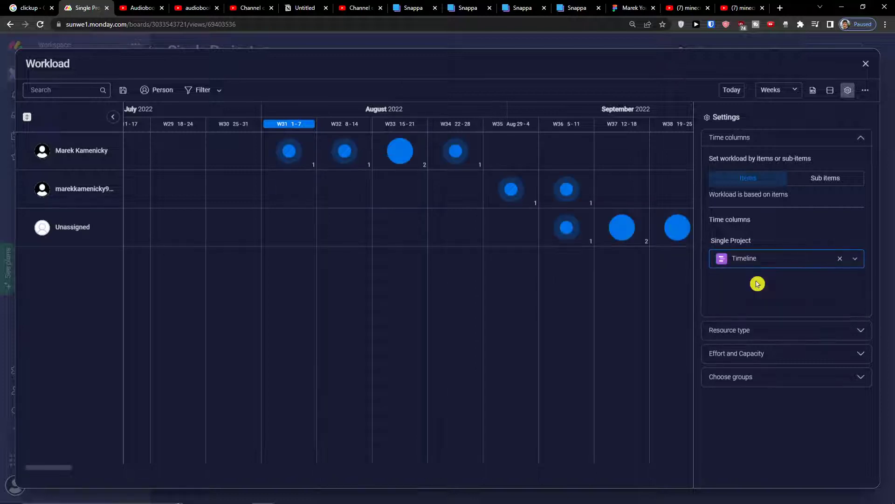
click(746, 267)
click(745, 261)
click(745, 261)
click(745, 264)
click(733, 251)
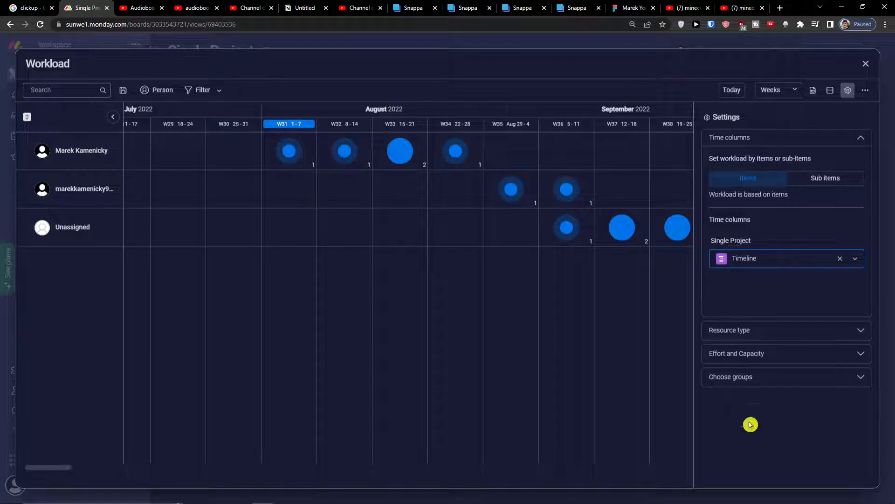
Try grouping the workload rows by Board, Subtasks and Status.
click(744, 336)
click(316, 102)
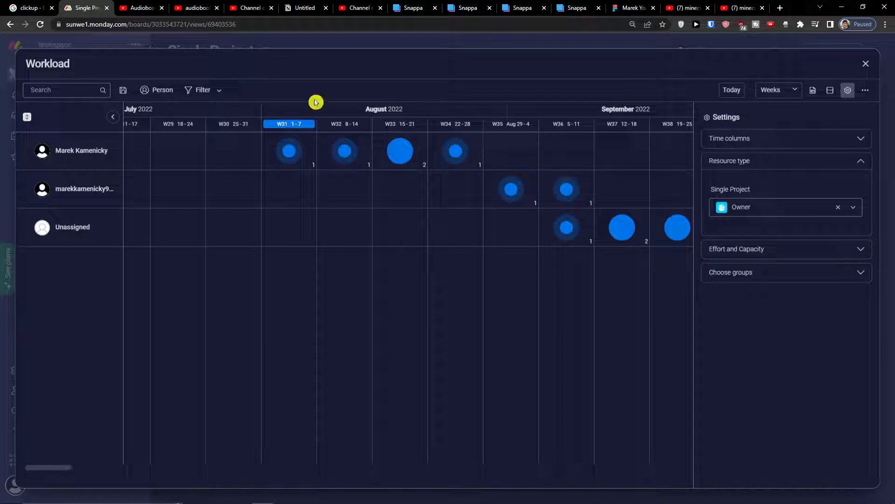
click(795, 201)
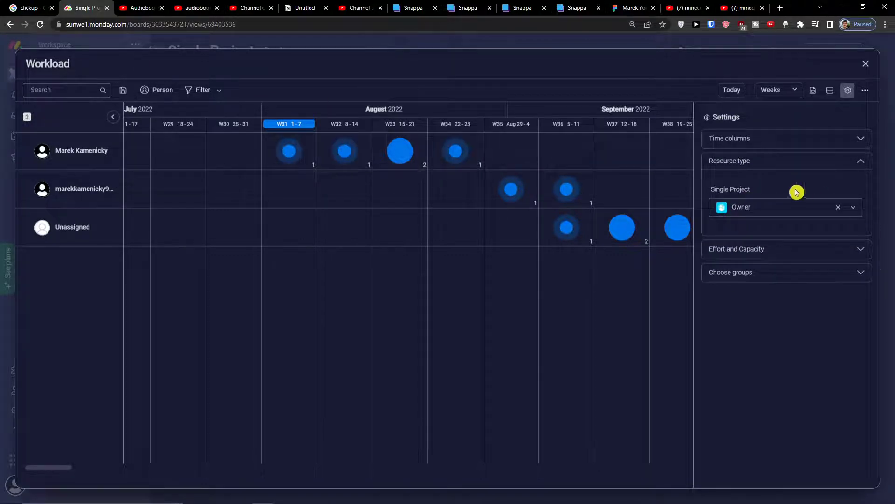
click(737, 275)
click(739, 208)
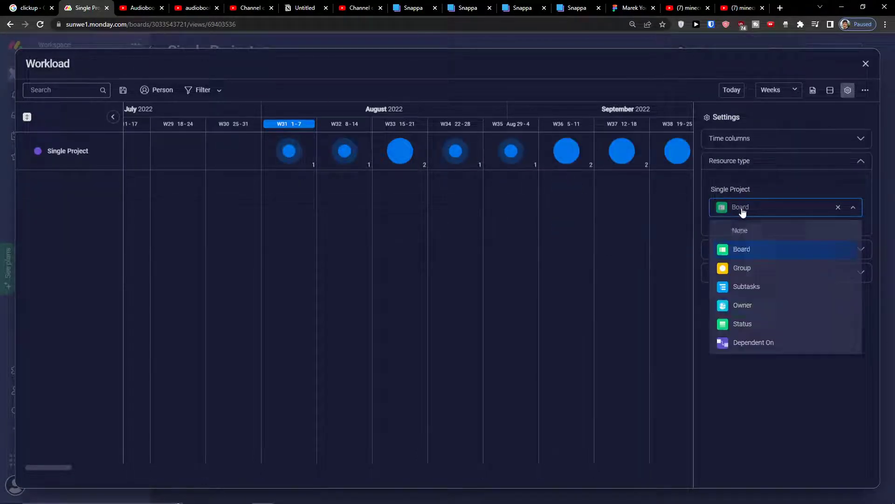
click(745, 290)
click(722, 238)
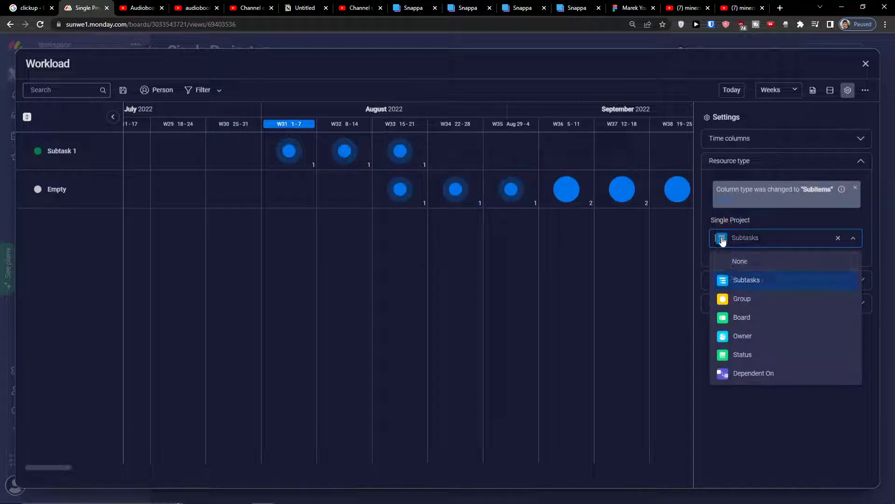
click(731, 363)
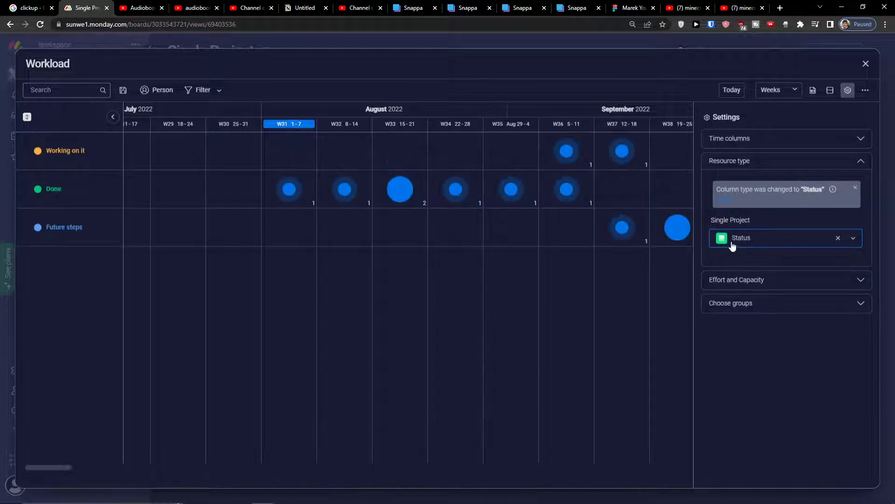
Group the workload rows by Owner again and expand Effort and Capacity.
click(728, 255)
click(729, 241)
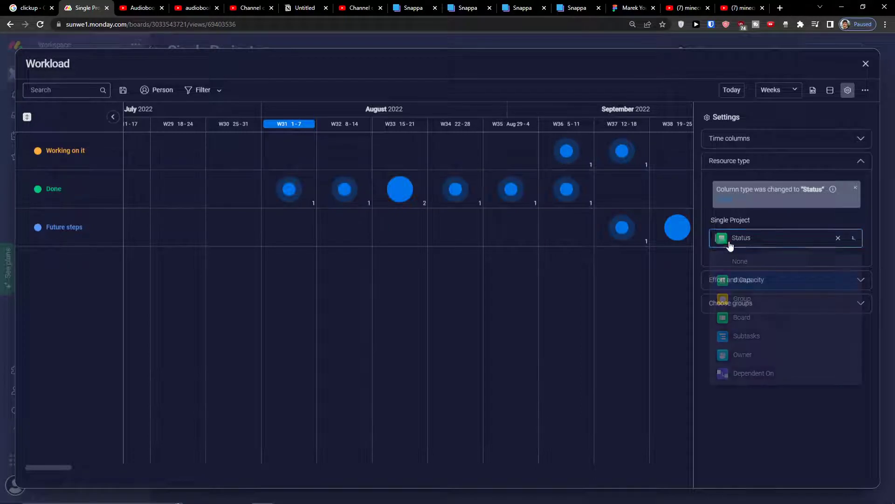
click(793, 353)
click(751, 279)
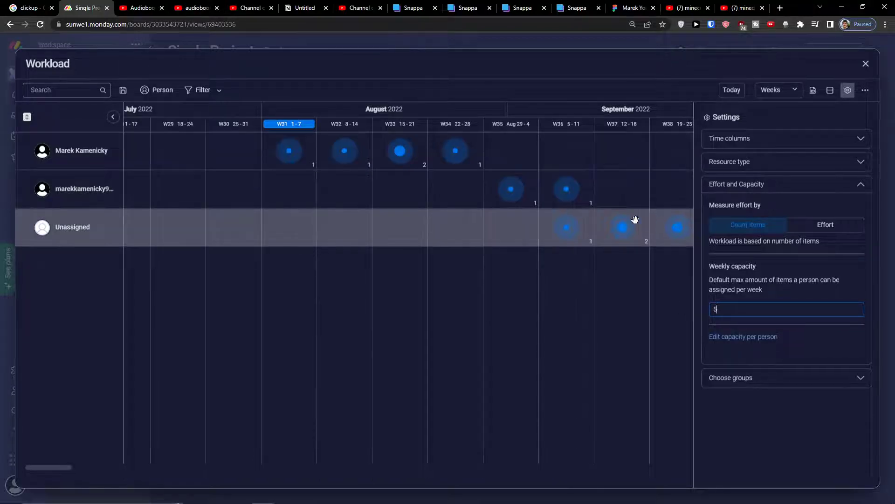
Replace the default weekly capacity with 3 items per person.
click(747, 278)
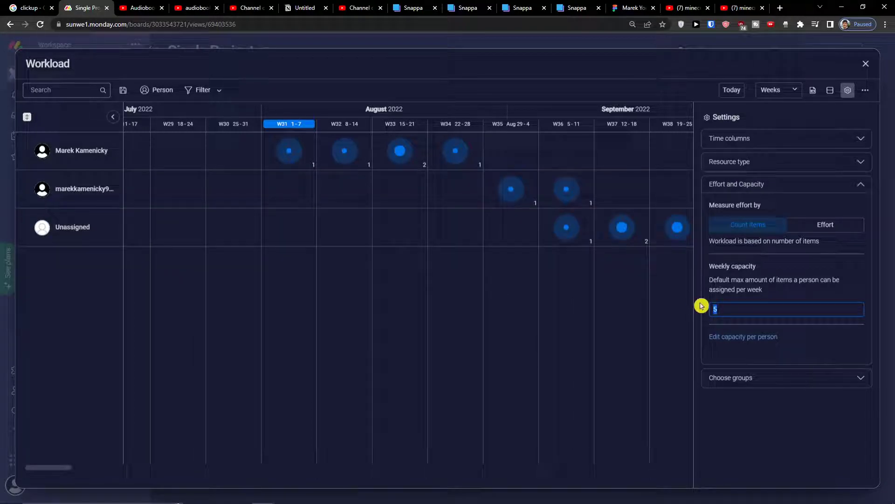
click(706, 305)
text(3)
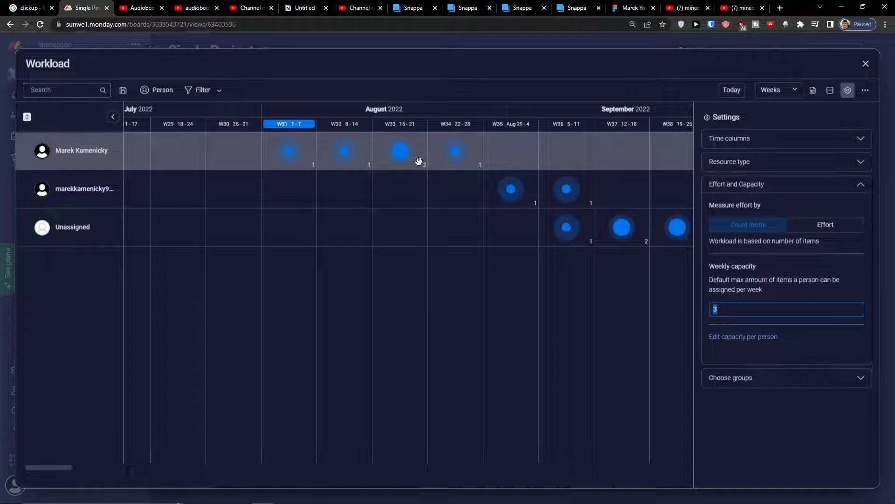
click(776, 90)
Switch the timeline scale to Days and back to Weeks, then edit capacity per person.
click(775, 106)
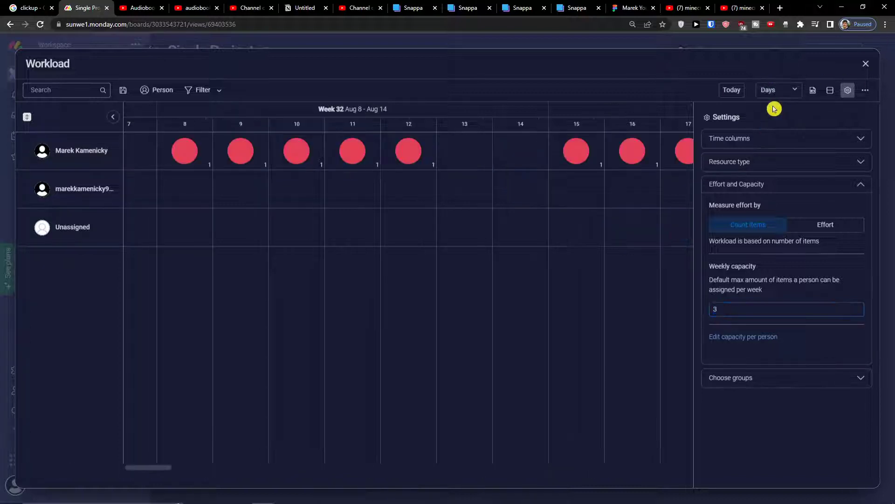
click(778, 89)
click(774, 123)
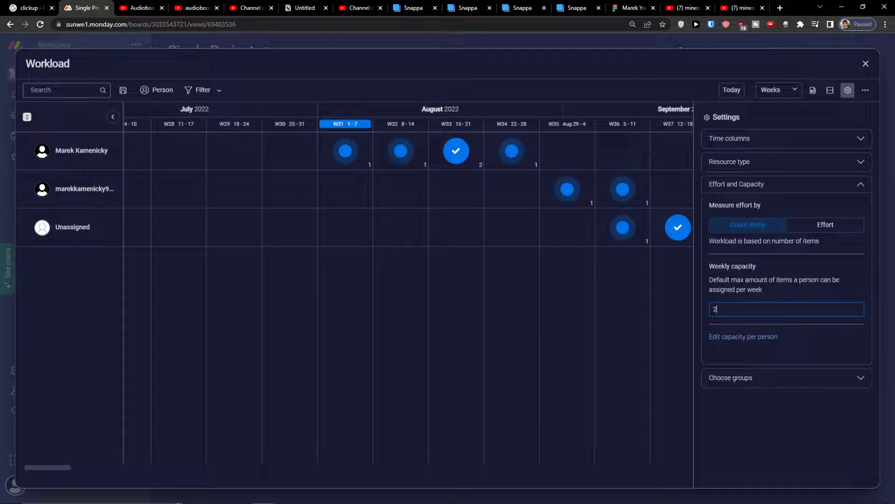
click(741, 336)
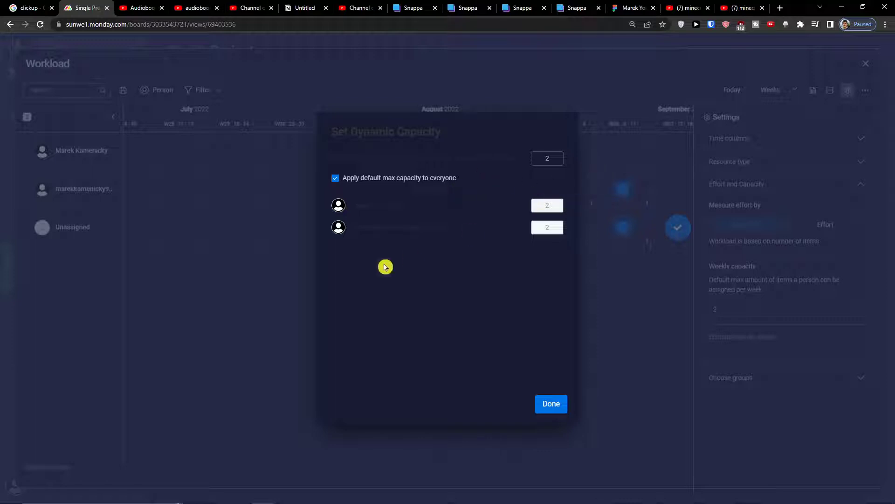
Confirm every person's capacity of 2 in Set Dynamic Capacity and close it.
drag(373, 210, 301, 198)
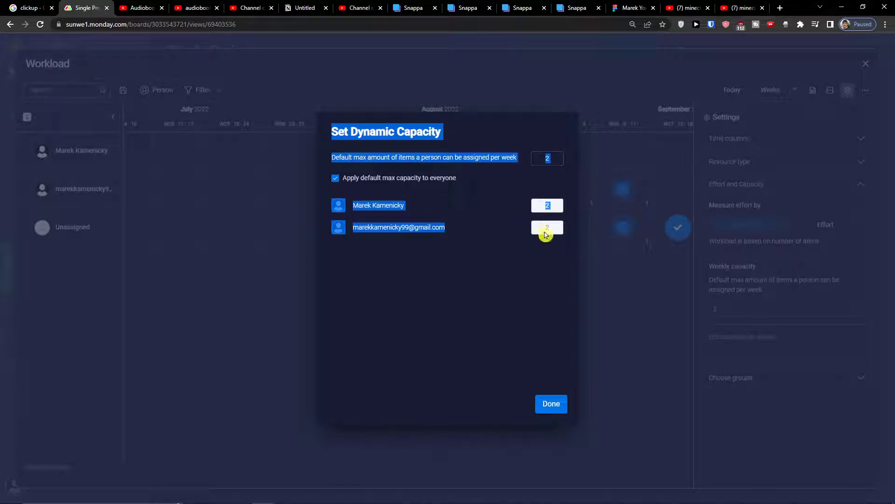
click(561, 142)
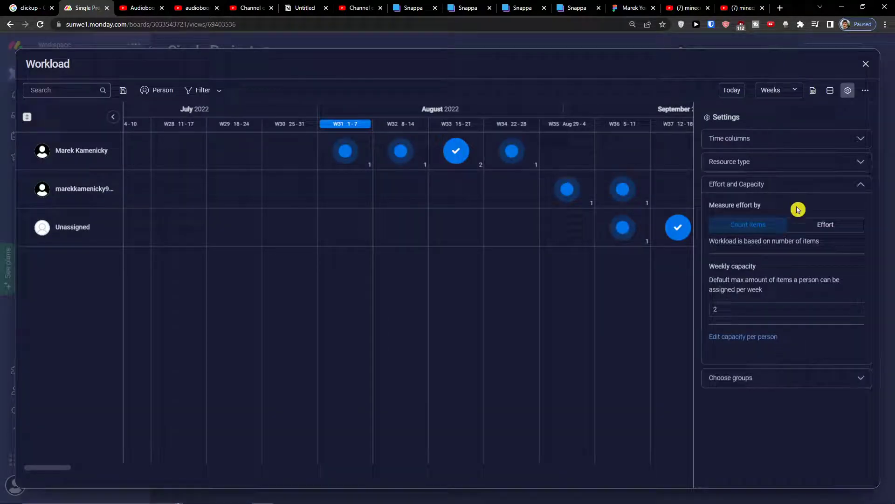
Switch to Effort and check the Duration column choices without changing them.
click(806, 232)
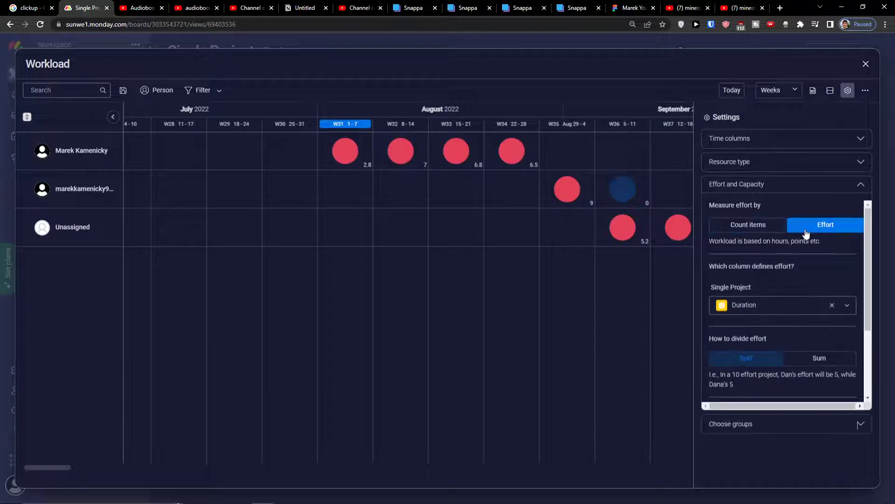
click(771, 310)
click(778, 294)
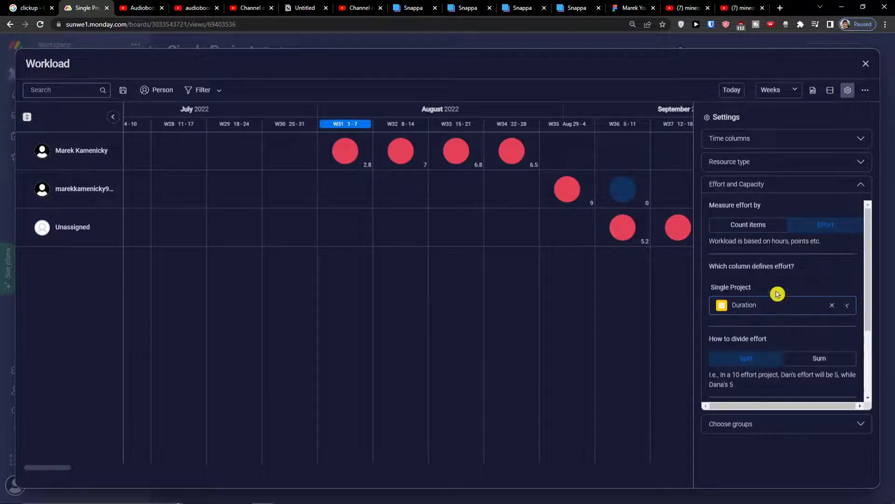
scroll(777, 299, down, 2)
scroll(778, 300, up, 2)
click(776, 305)
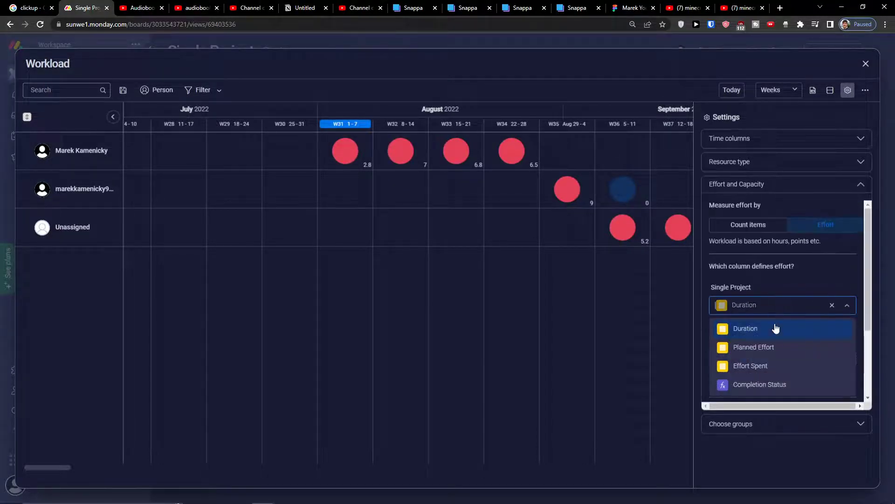
click(775, 289)
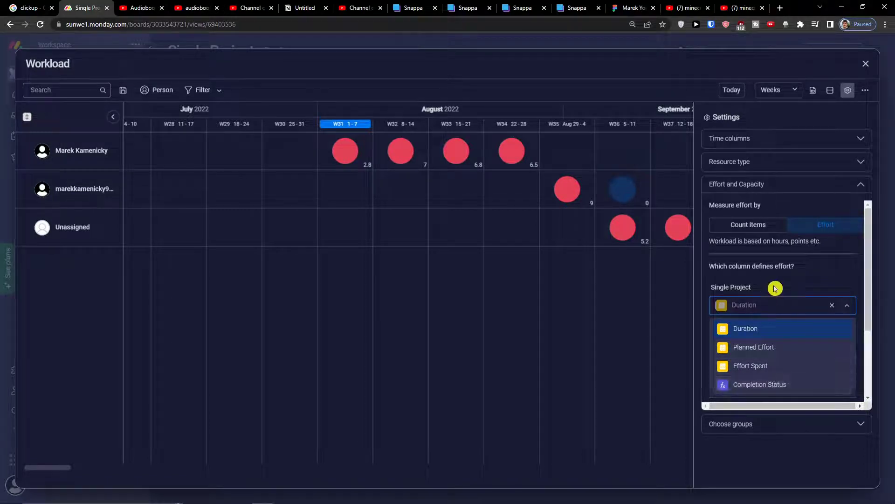
scroll(793, 313, down, 2)
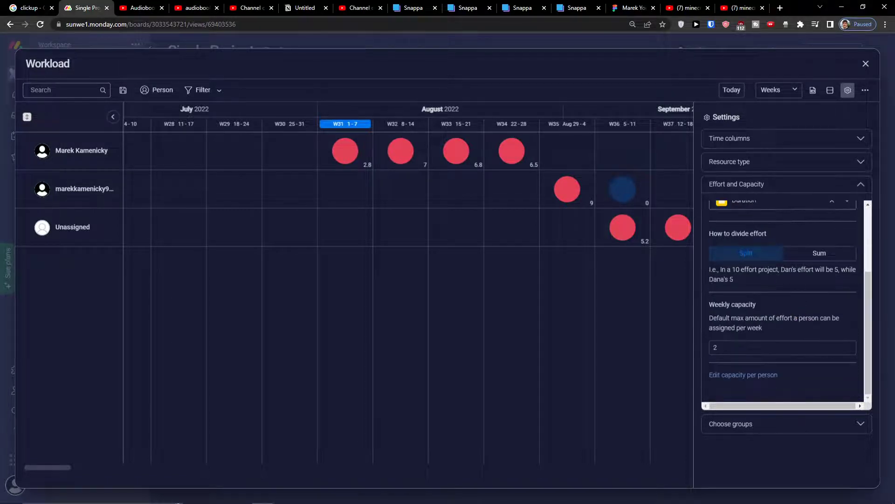
Set weekly capacity to 10 and measure workload by item count again.
click(761, 346)
text(10)
double_click(765, 348)
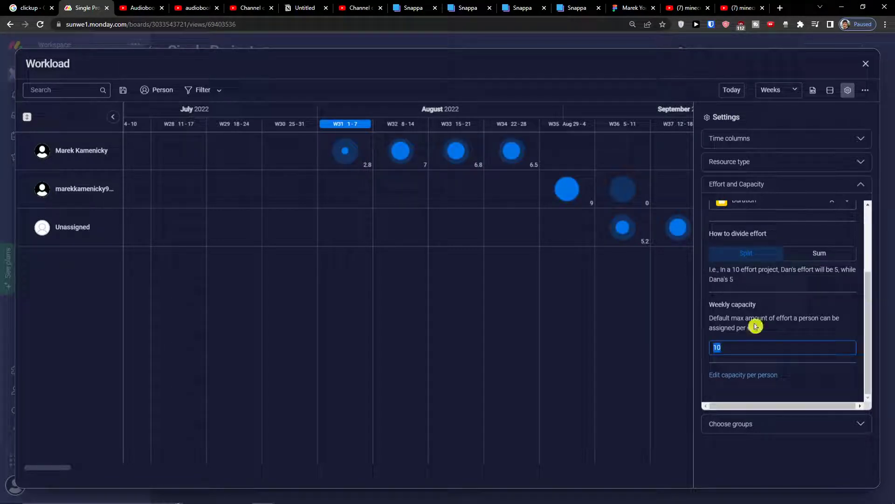
scroll(723, 295, up, 3)
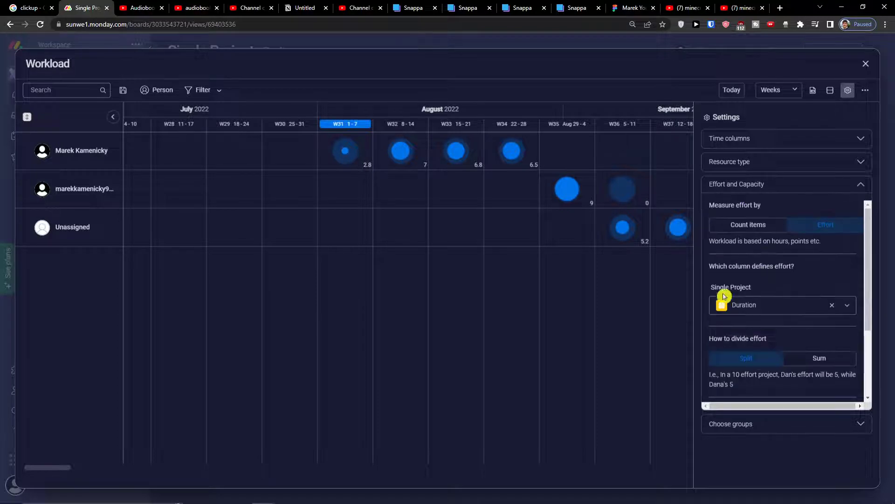
click(764, 225)
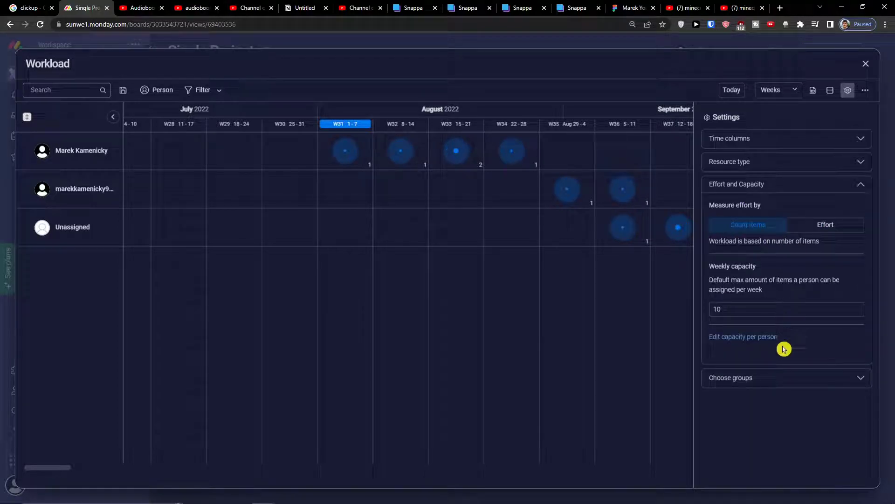
click(773, 376)
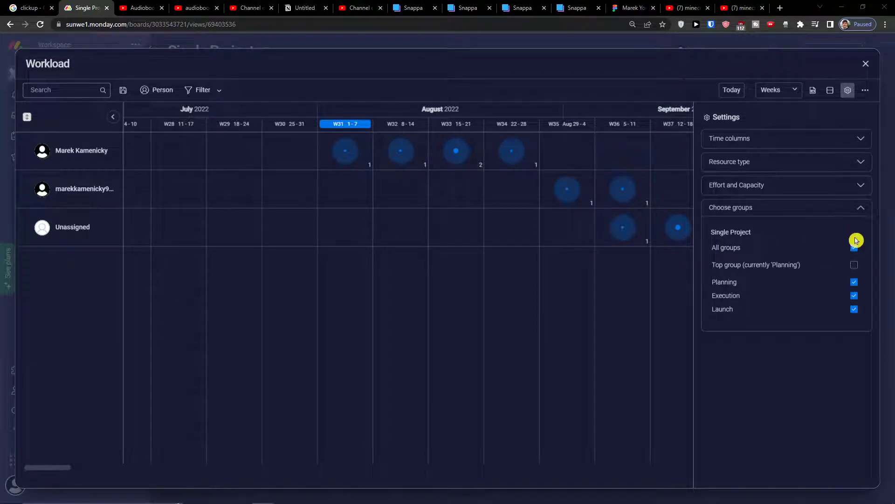
click(854, 281)
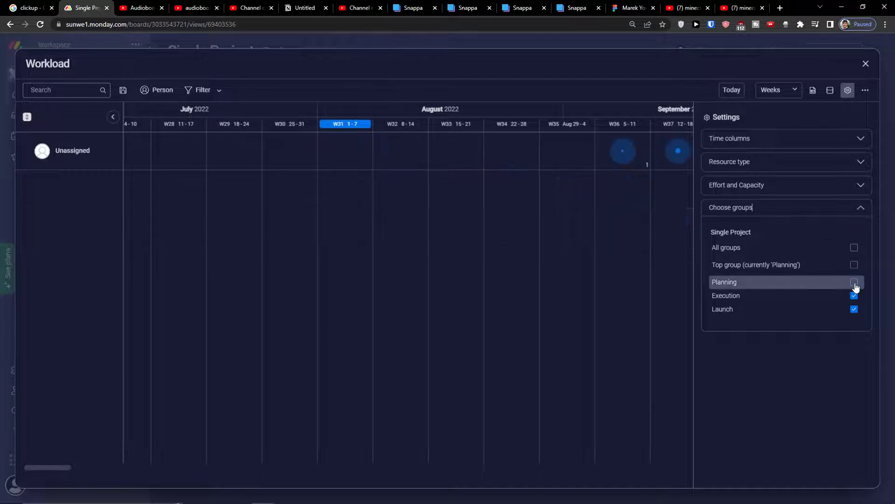
click(854, 282)
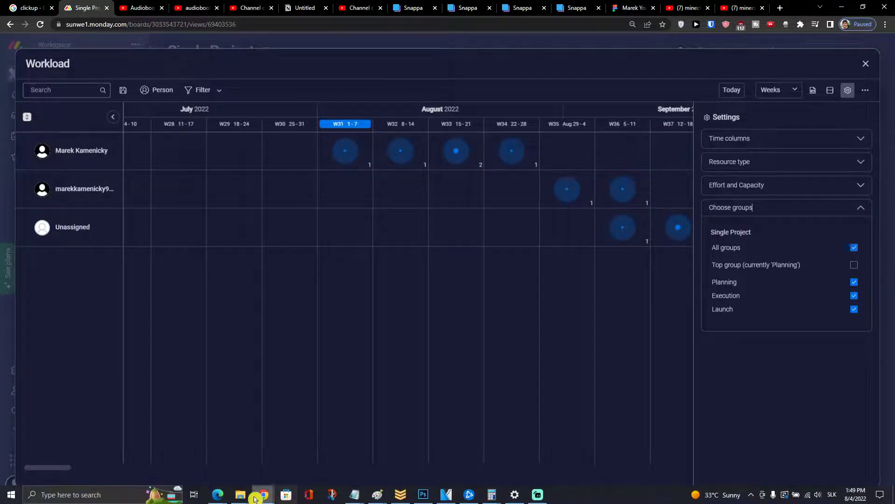
drag(240, 494, 243, 441)
click(243, 441)
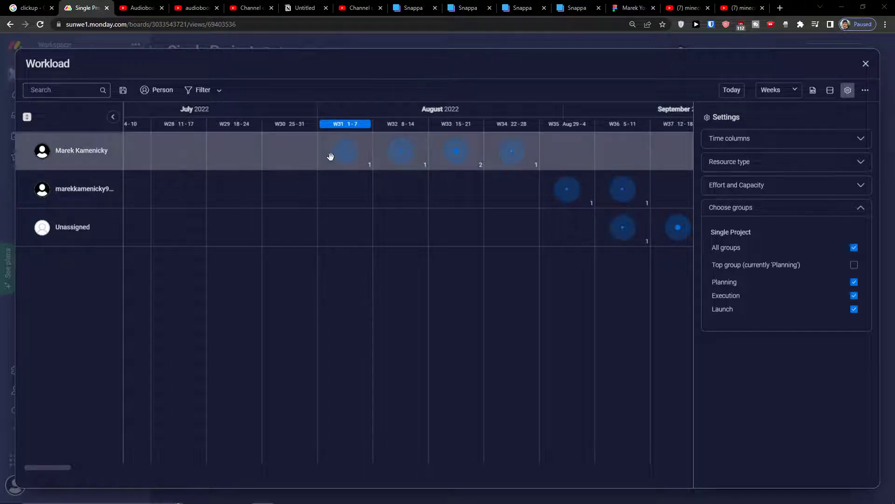
click(866, 64)
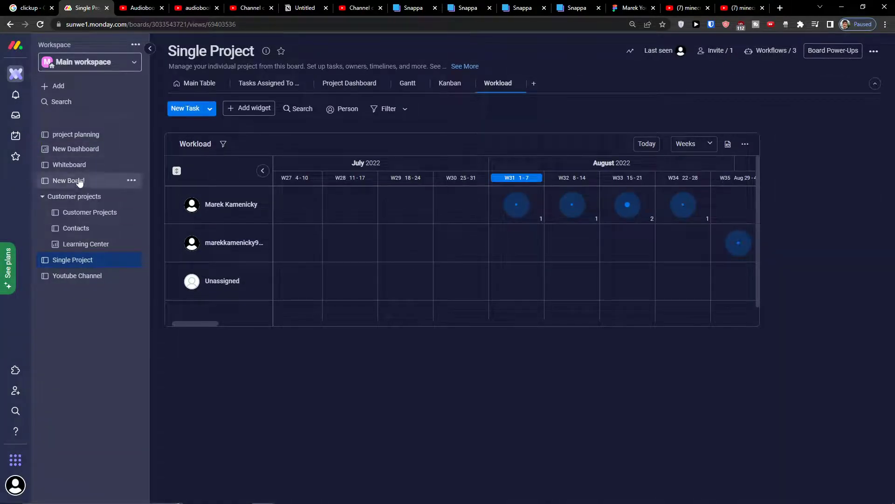
Browse through the sidebar boards to reach the Customer Projects board.
click(61, 181)
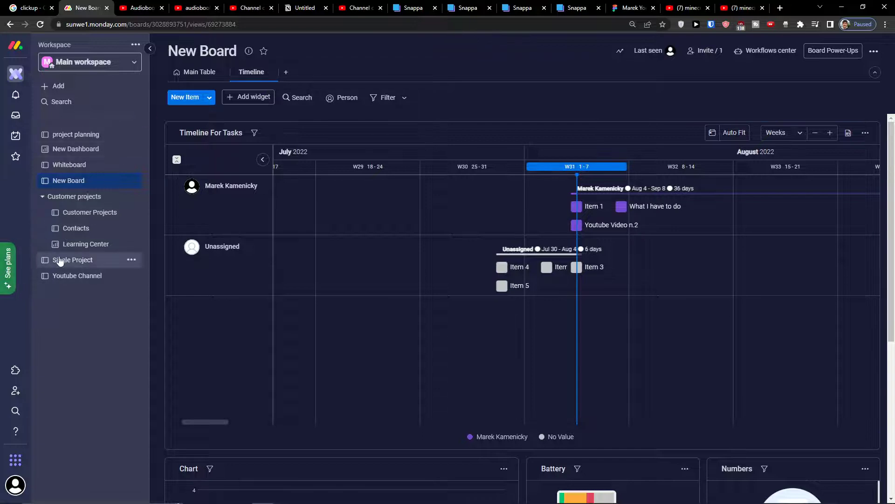
click(61, 256)
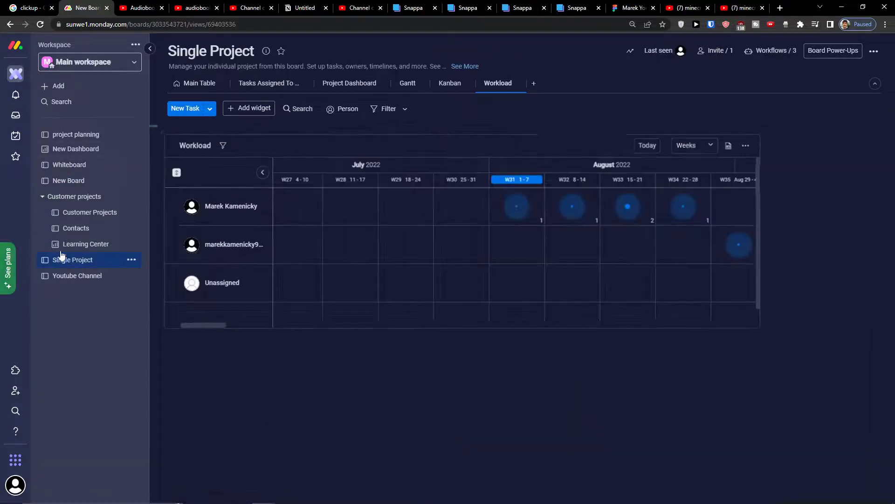
click(73, 136)
click(64, 149)
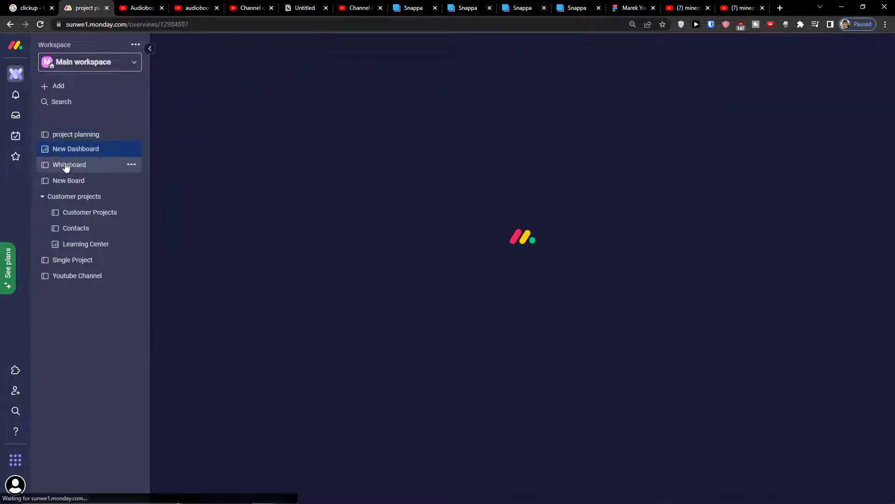
click(73, 167)
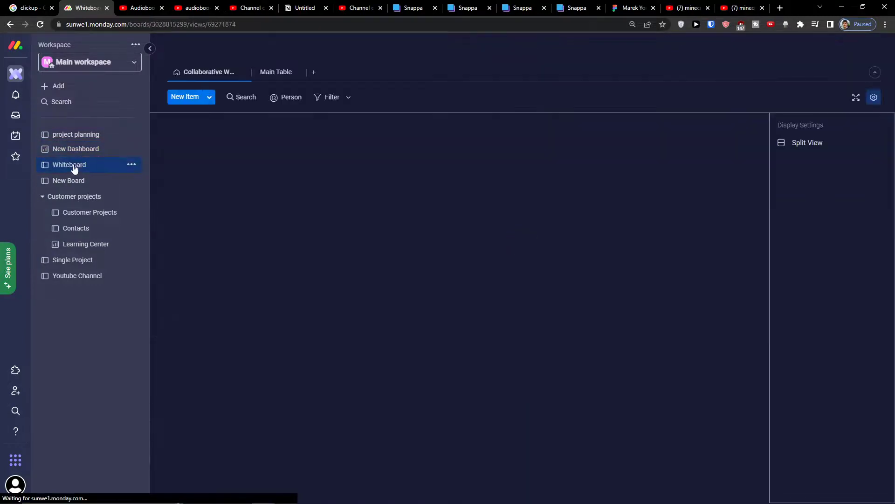
click(74, 182)
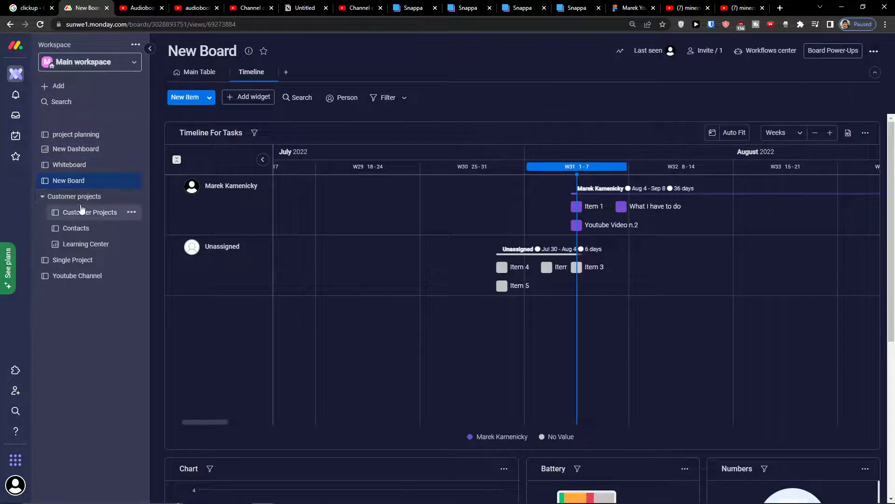
click(82, 210)
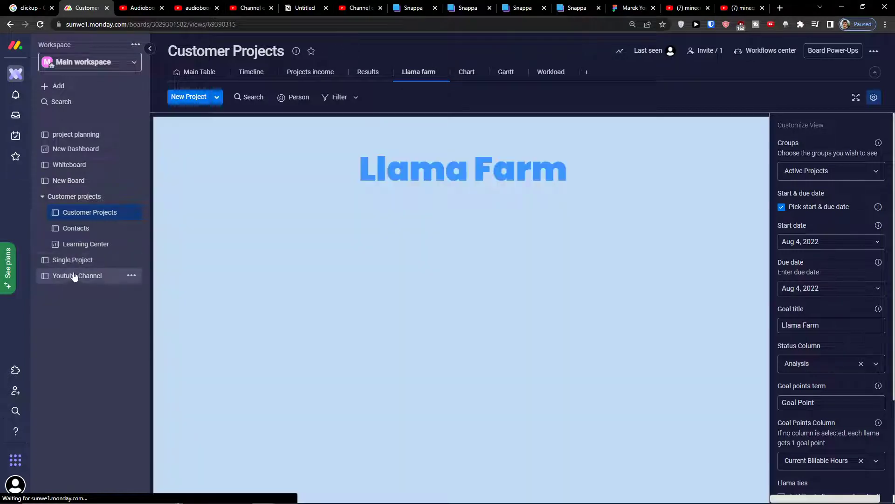
In the Workload view, shift Campaign management about a day later.
click(555, 72)
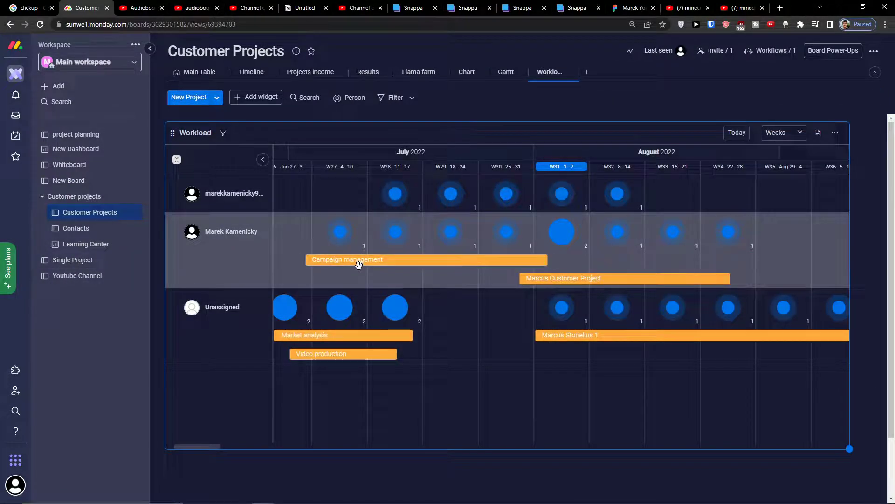
mouse_move(358, 265)
mouse_down()
mouse_move(380, 261)
mouse_move(368, 262)
mouse_up()
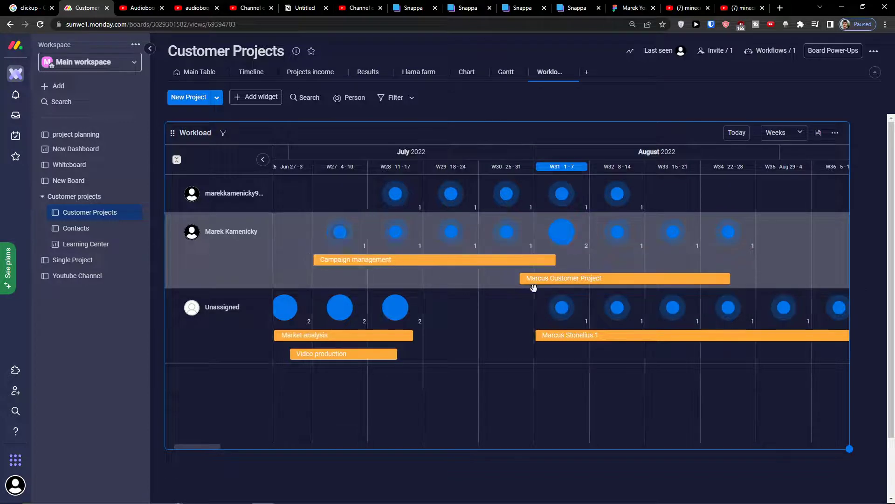
click(835, 133)
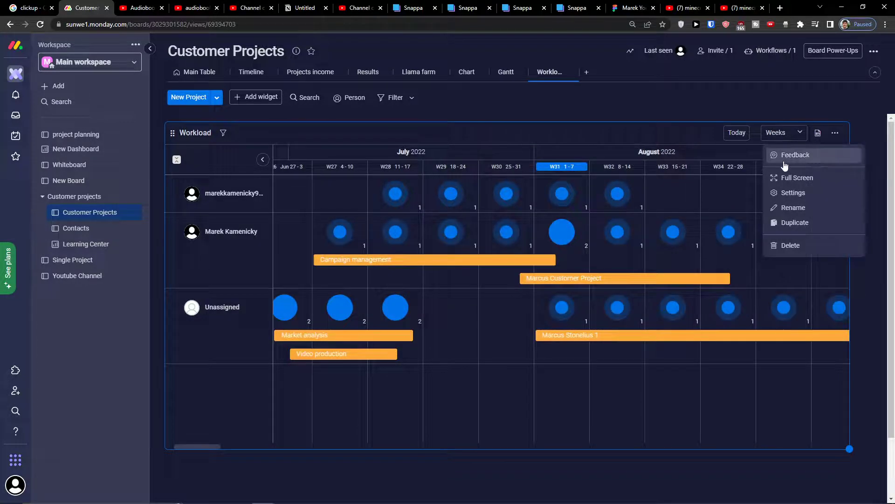
Open the workload settings full view and review the groups, resource type and effort sections.
click(788, 192)
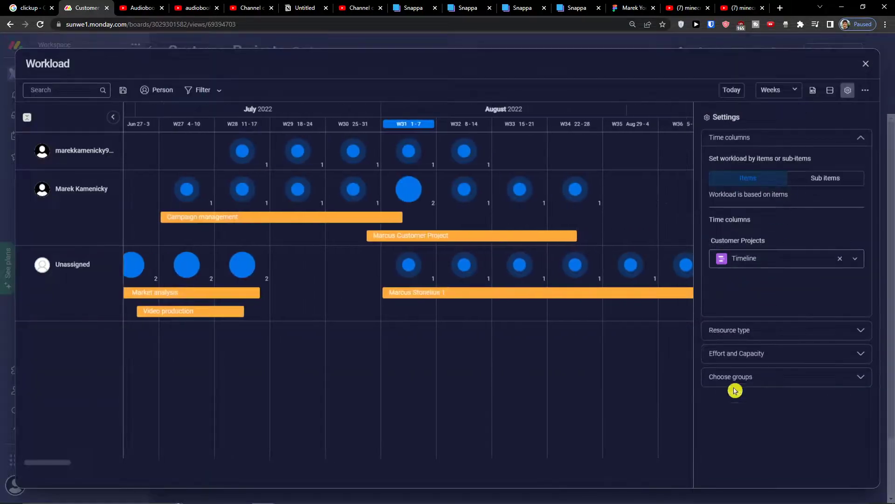
click(735, 381)
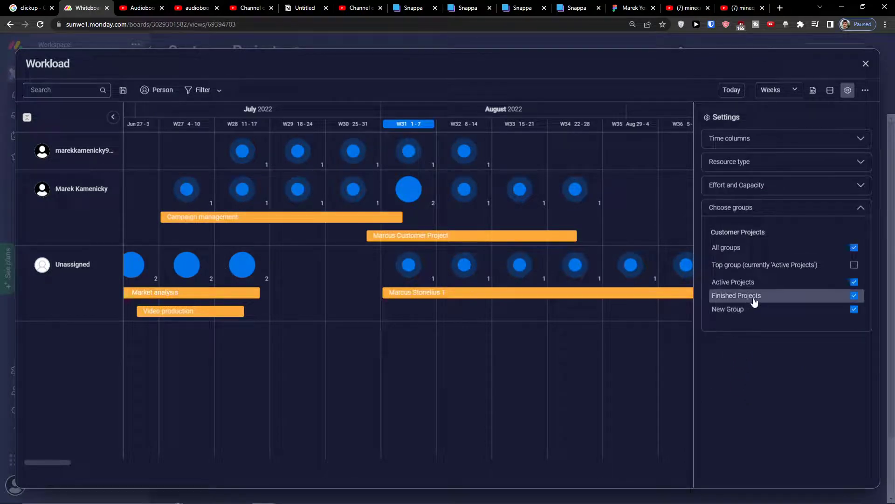
click(744, 187)
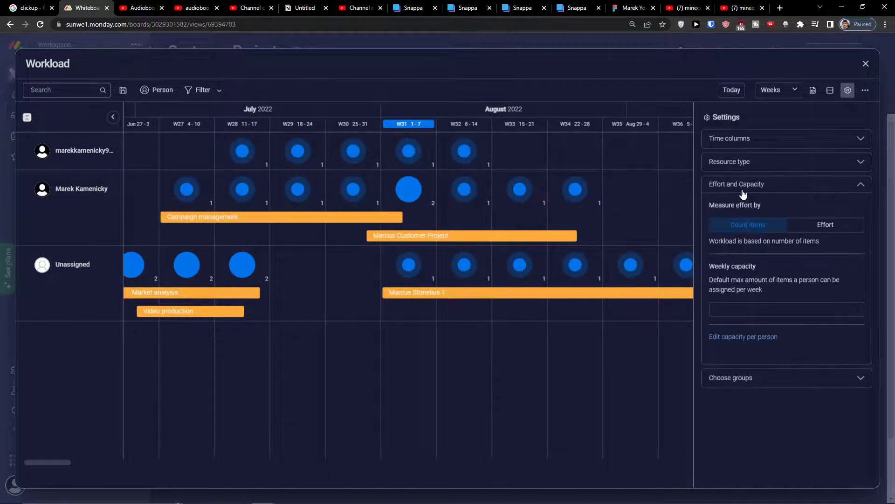
click(752, 166)
click(742, 251)
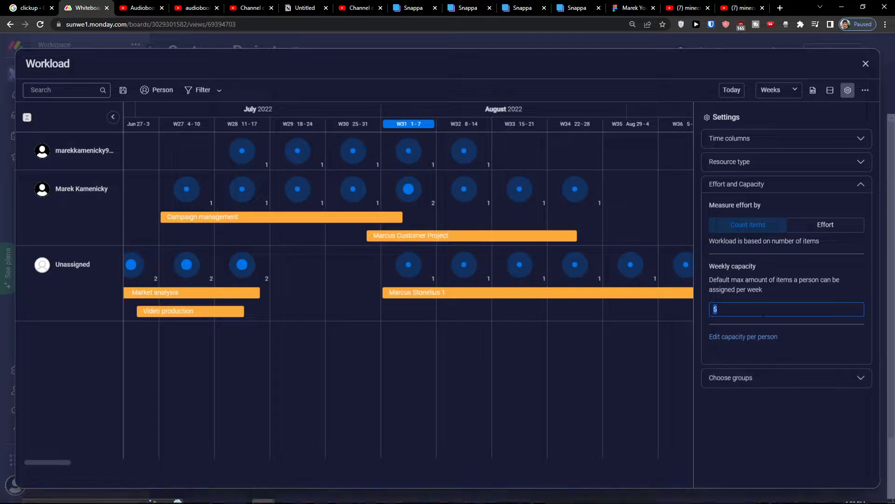
Change the Weekly capacity from 5 to 1 item per person.
double_click(764, 312)
text(2)
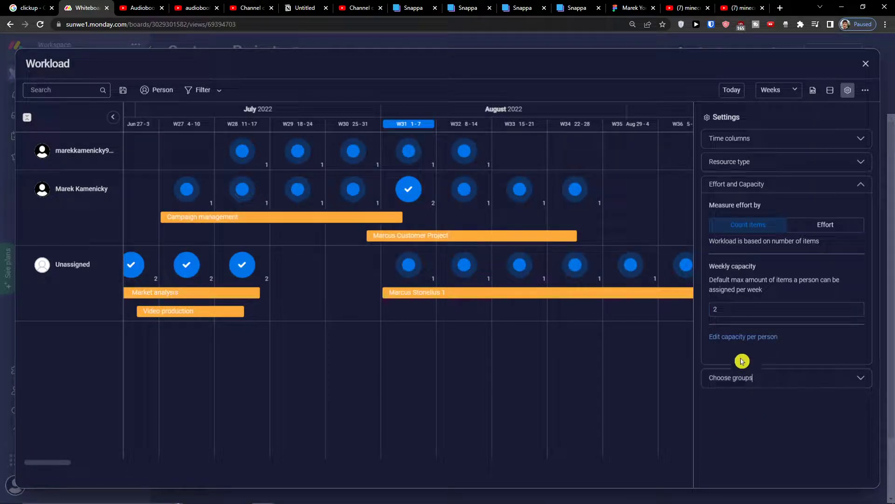
double_click(726, 313)
text(3)
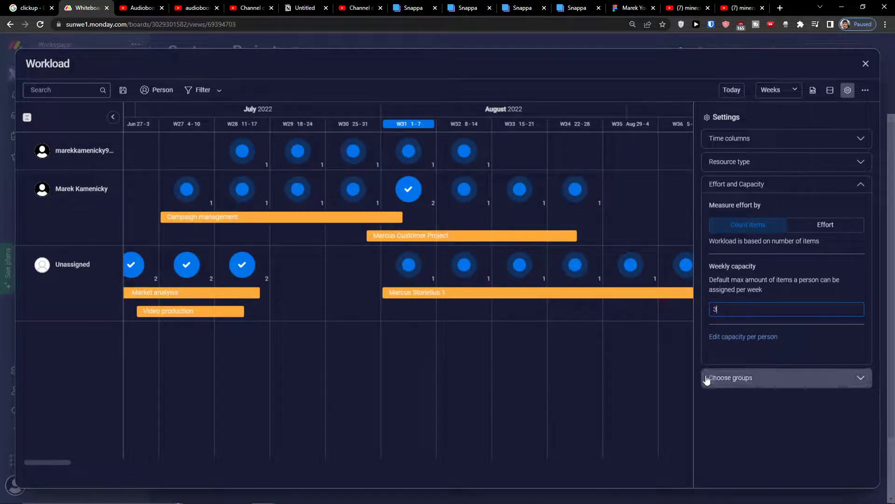
double_click(721, 317)
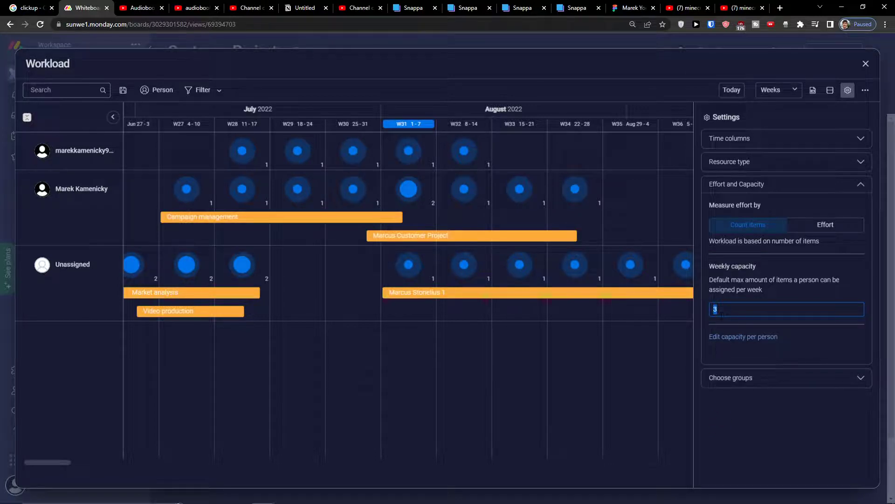
text(1)
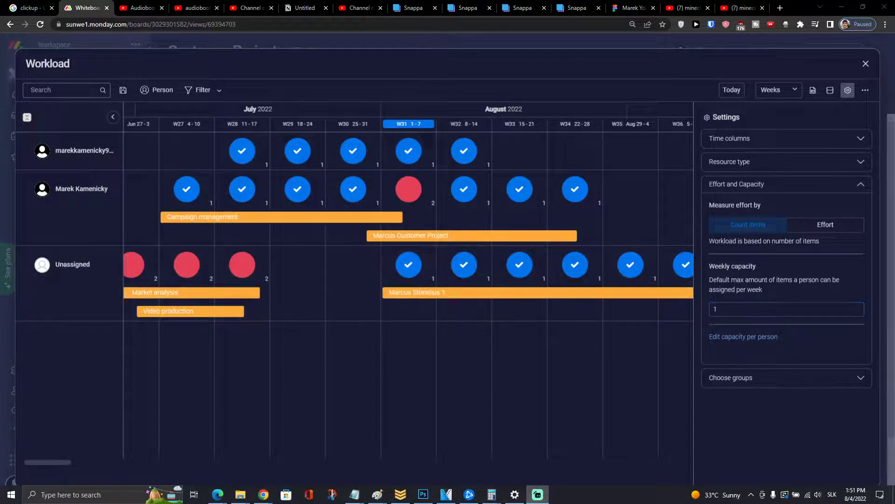
click(716, 309)
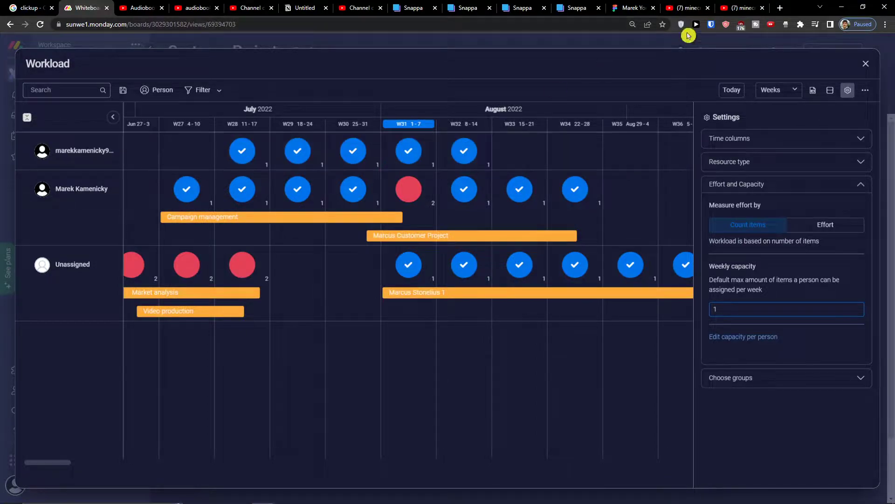
click(780, 7)
key(ctrl+w)
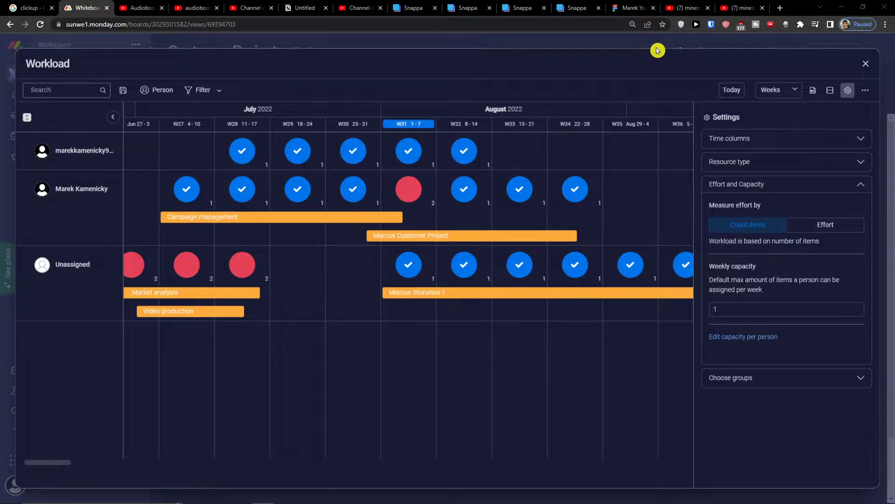
click(12, 96)
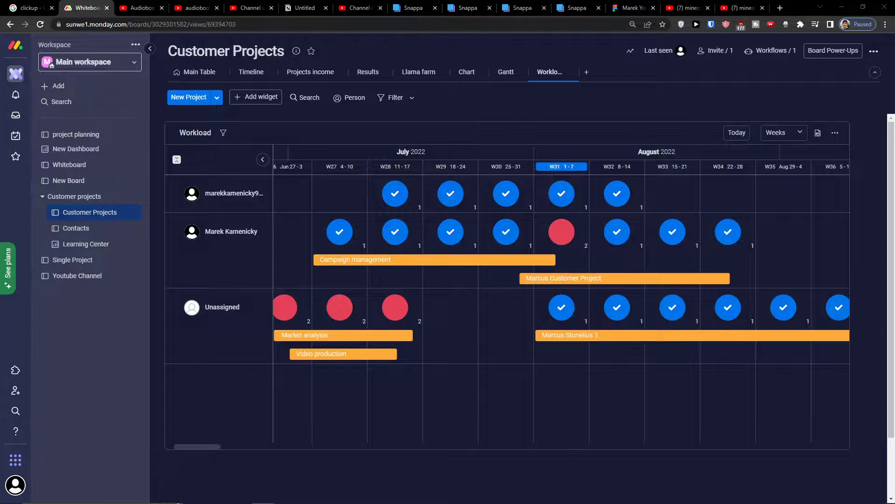
Move Market analysis later in July and collapse rows to show only workload bubbles.
mouse_move(496, 502)
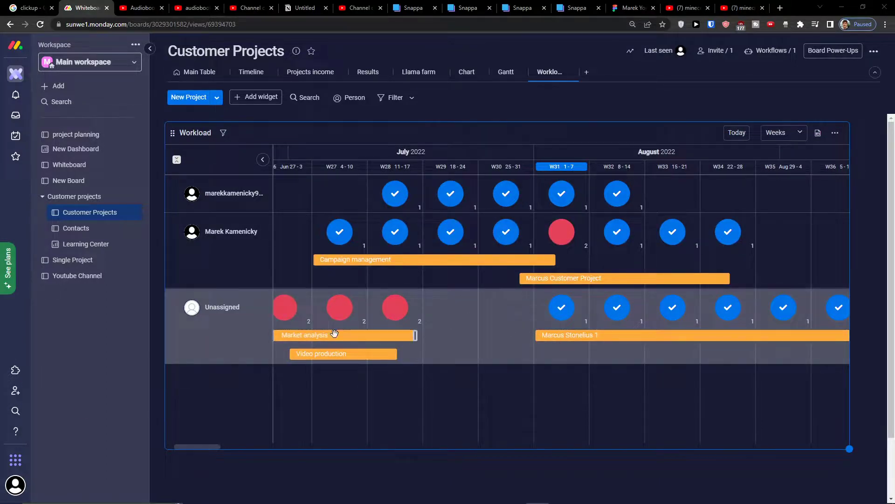
drag(331, 336, 402, 347)
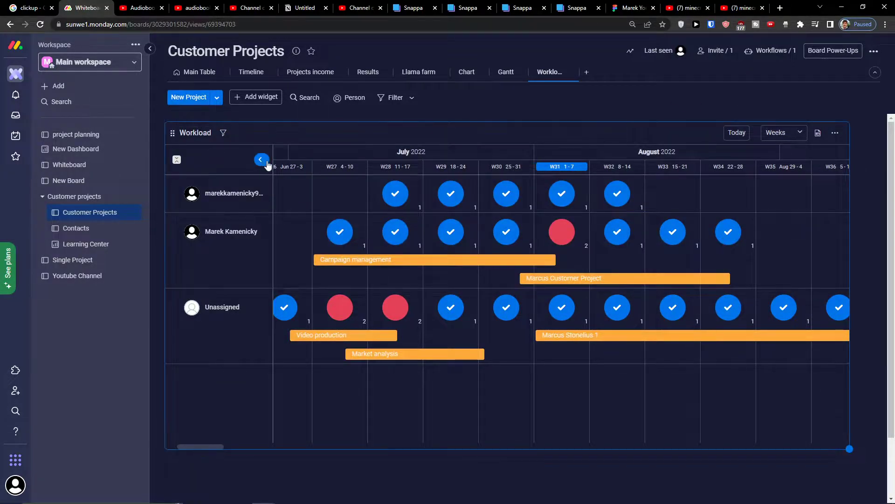
click(263, 159)
click(175, 159)
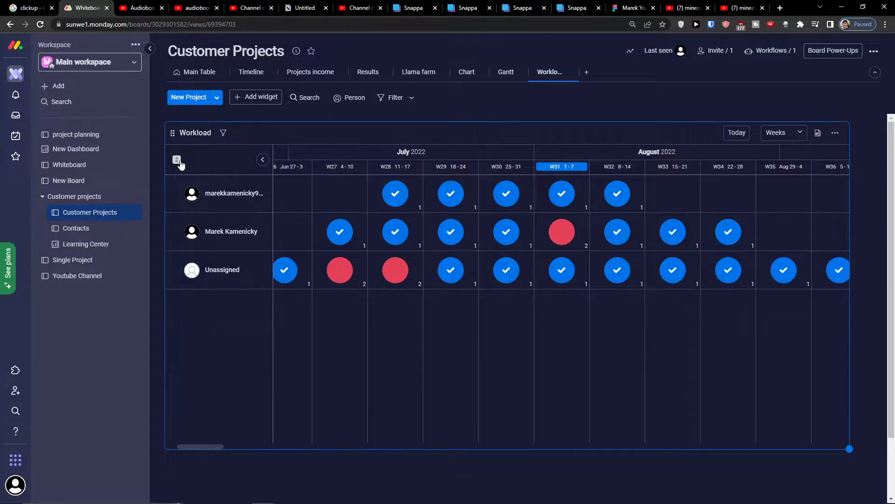
click(177, 161)
Keep the weekly time scale and export the workload to an Excel file.
click(803, 134)
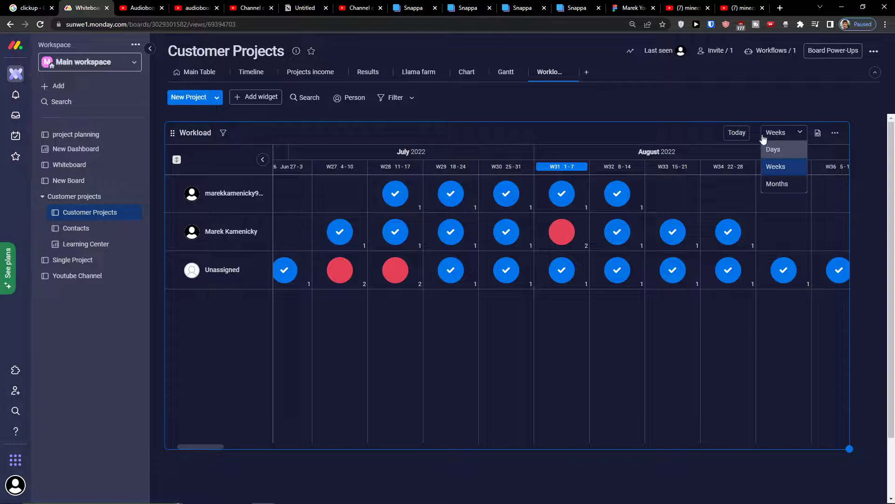
click(745, 140)
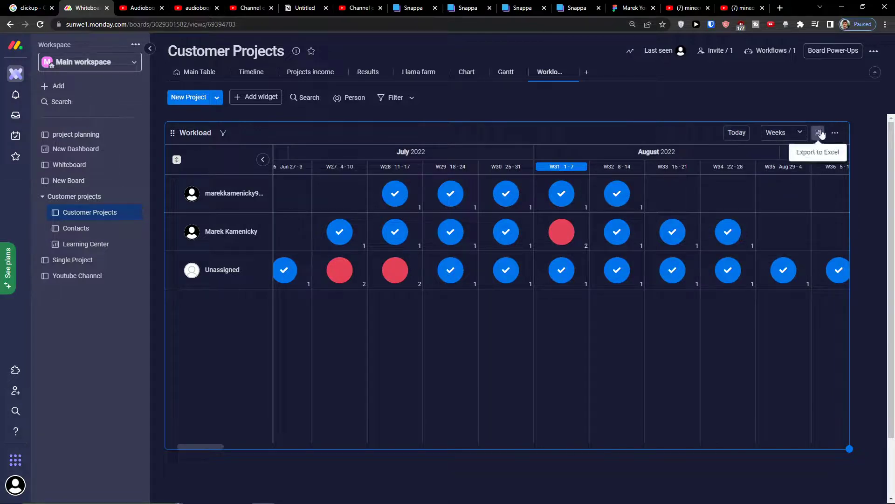
click(819, 133)
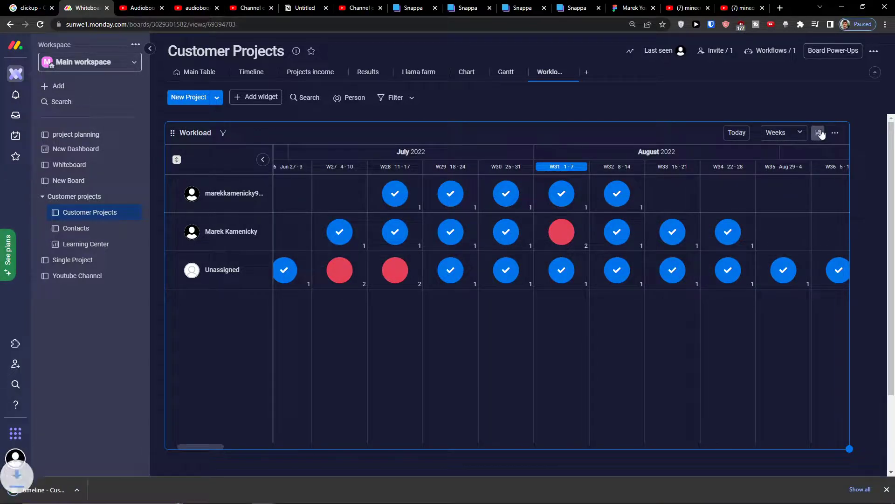
click(836, 133)
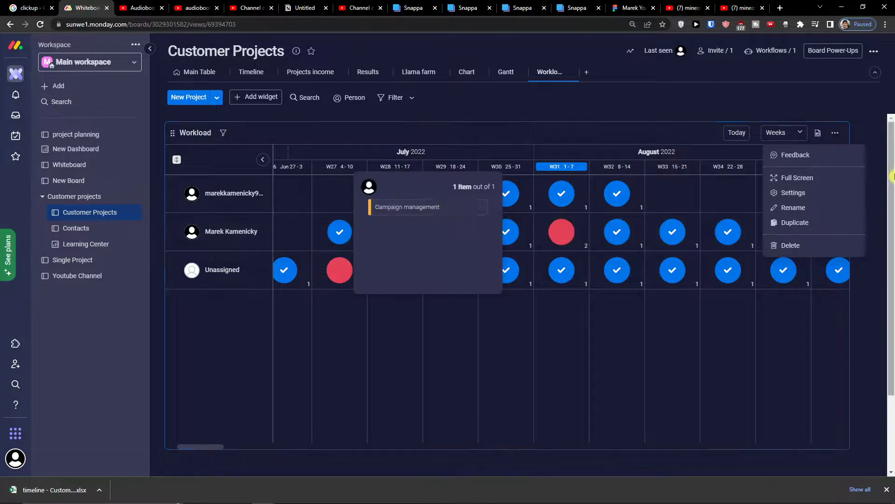
Show the Resource type and Time columns settings, try Sub items, then revert to Items.
click(795, 194)
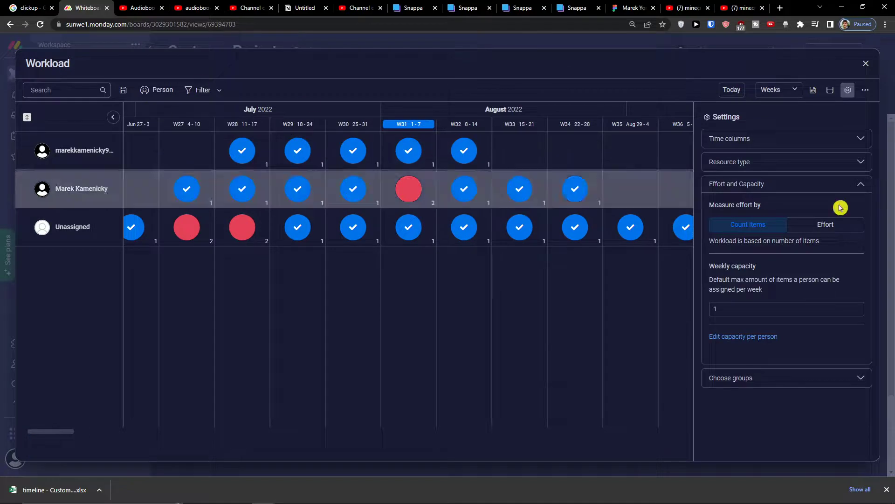
click(767, 162)
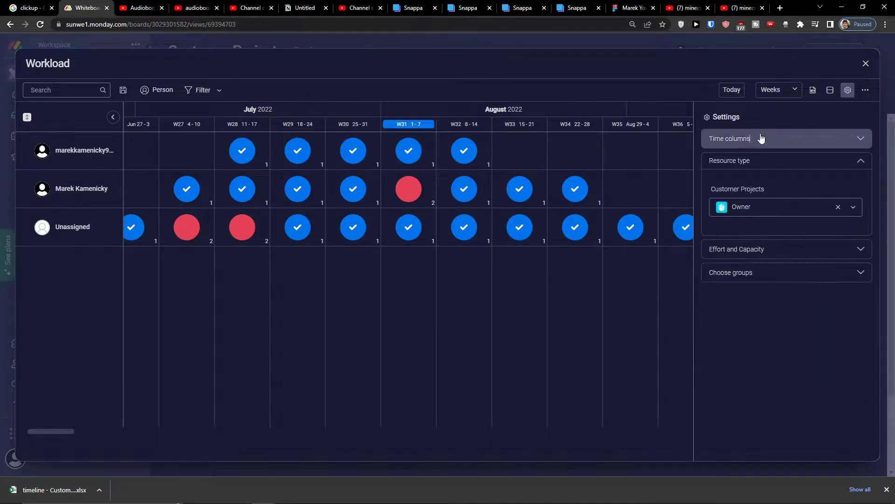
click(758, 138)
click(808, 180)
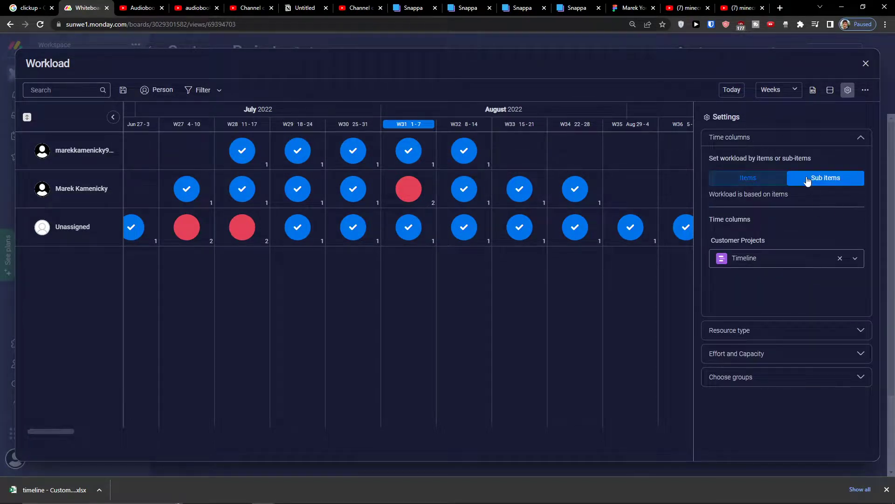
click(780, 176)
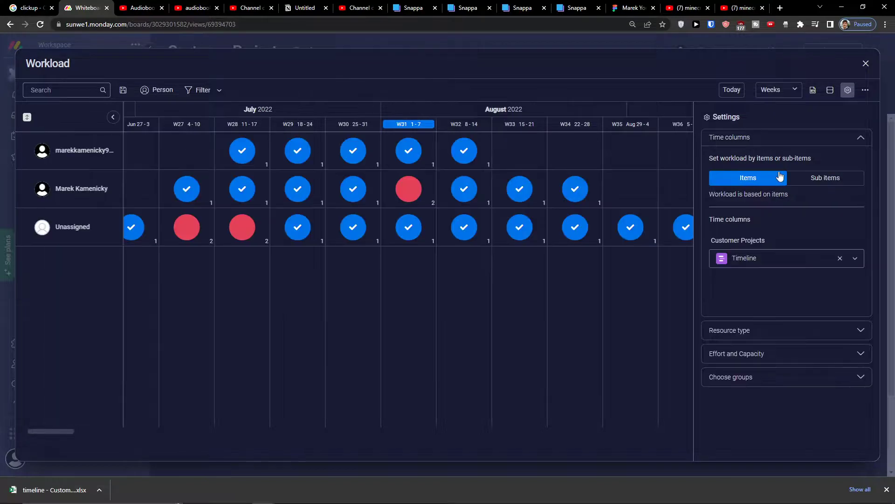